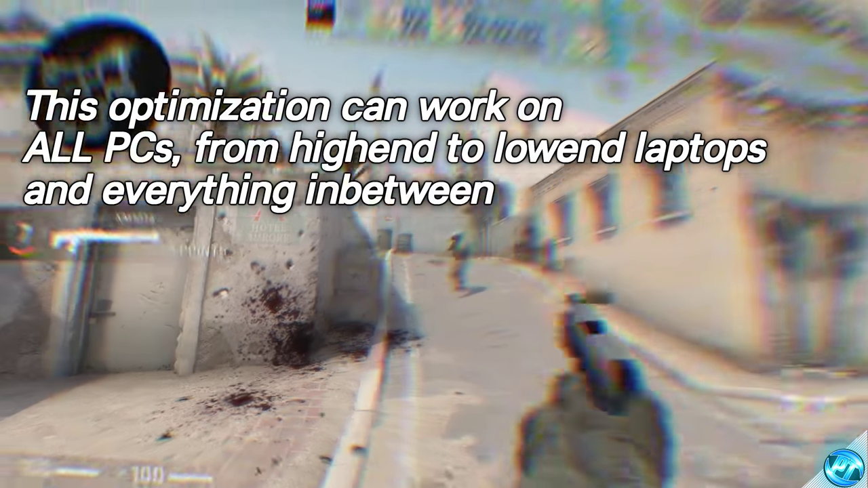
Reload the P250 and strafe left behind the car while fighting bots at Long A.
key("r")
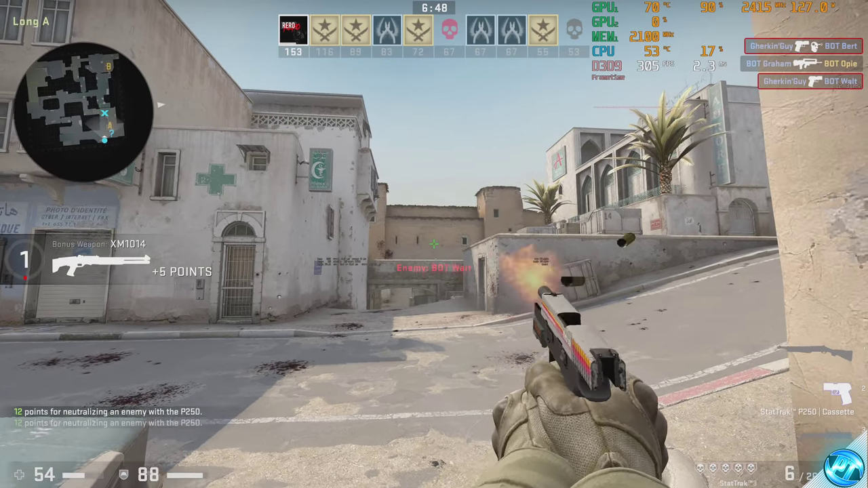
key("a")
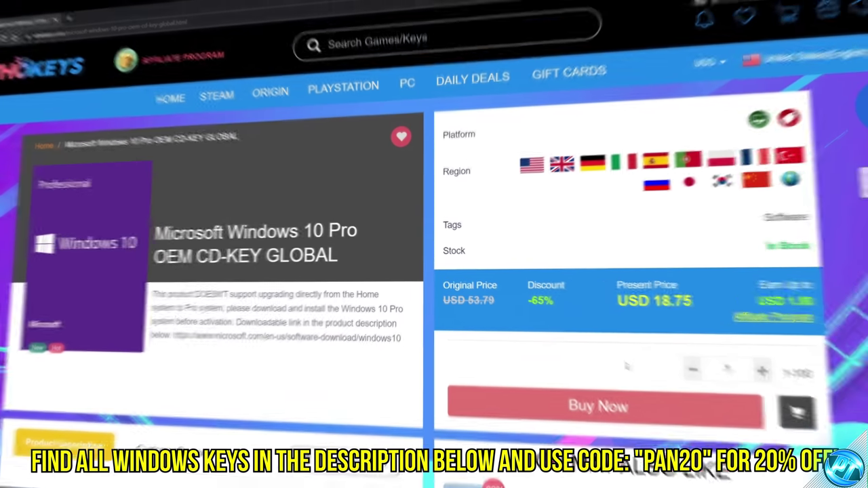
Buy the Windows 10 Pro OEM key with discount code PAN20 and pay the USD 15 total.
left_click(591, 403)
left_click(156, 414)
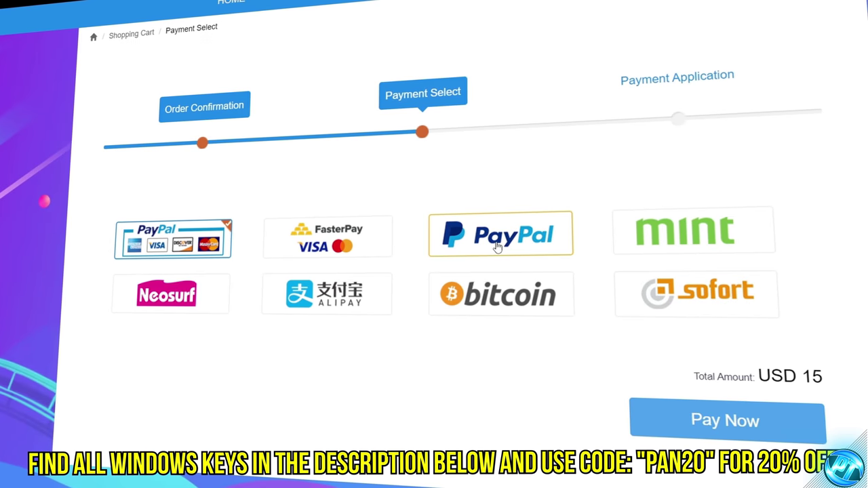
left_click(721, 414)
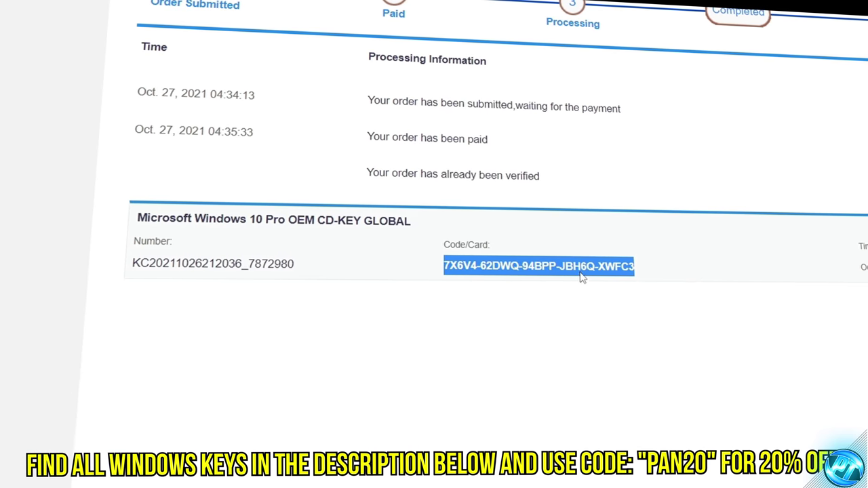
Copy the purchased product key and activate Windows with it through Change product key.
right_click(578, 272)
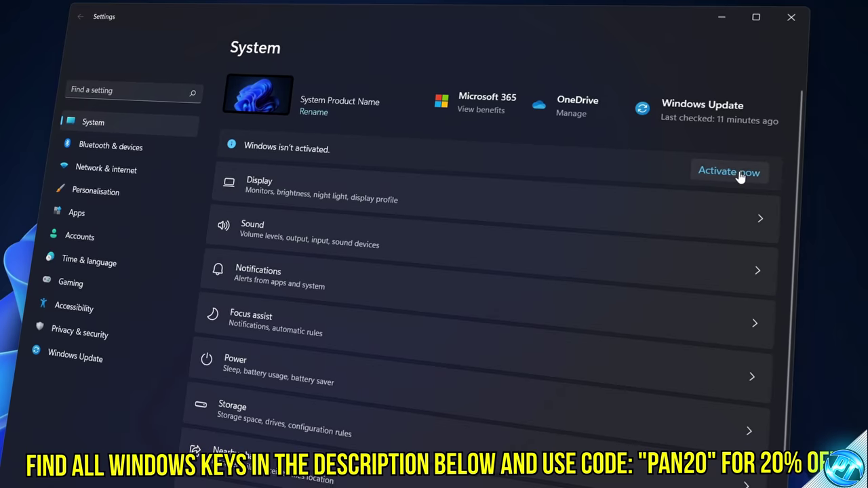
left_click(738, 140)
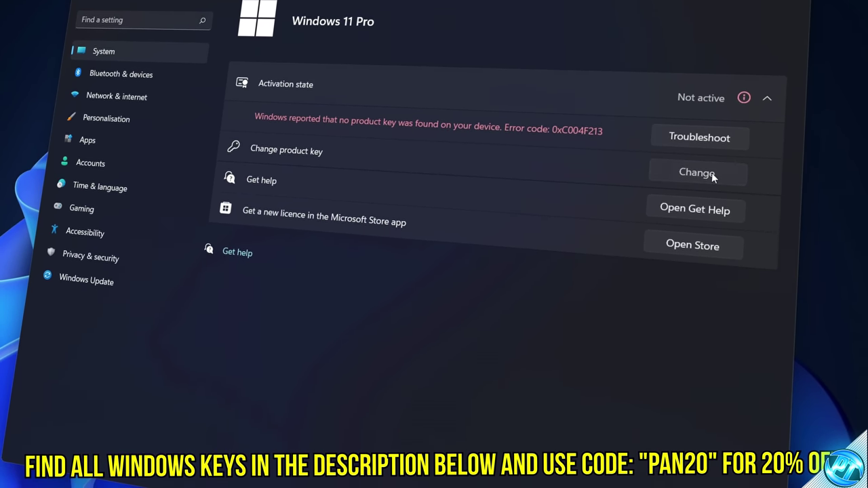
left_click(696, 177)
right_click(271, 239)
left_click(286, 250)
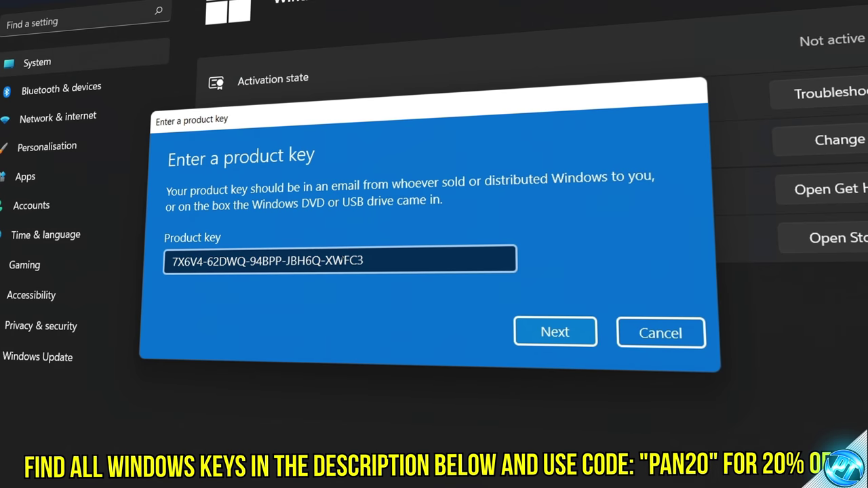
left_click(550, 331)
left_click(554, 286)
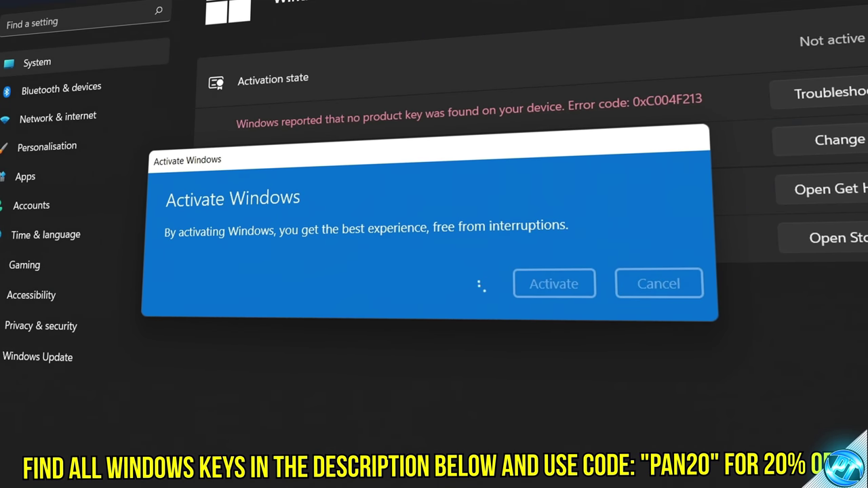
left_click(654, 285)
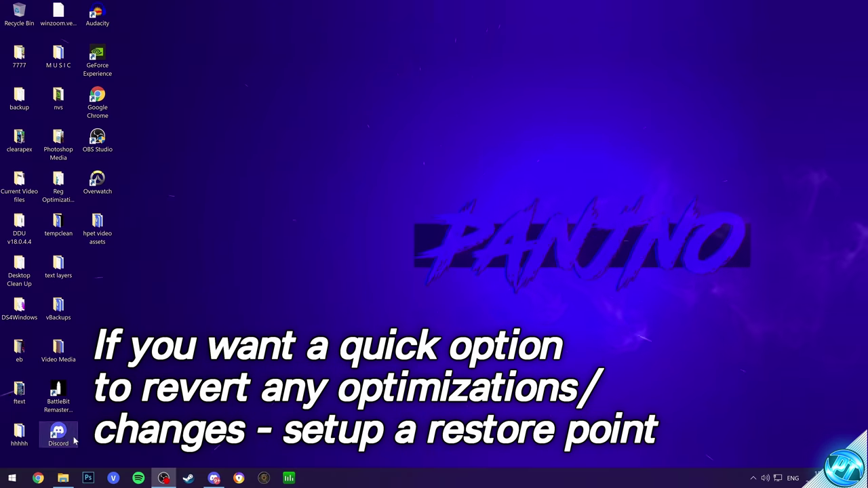
Limit Local Disk (C:) system protection to 5% maximum disk usage.
left_click(12, 478)
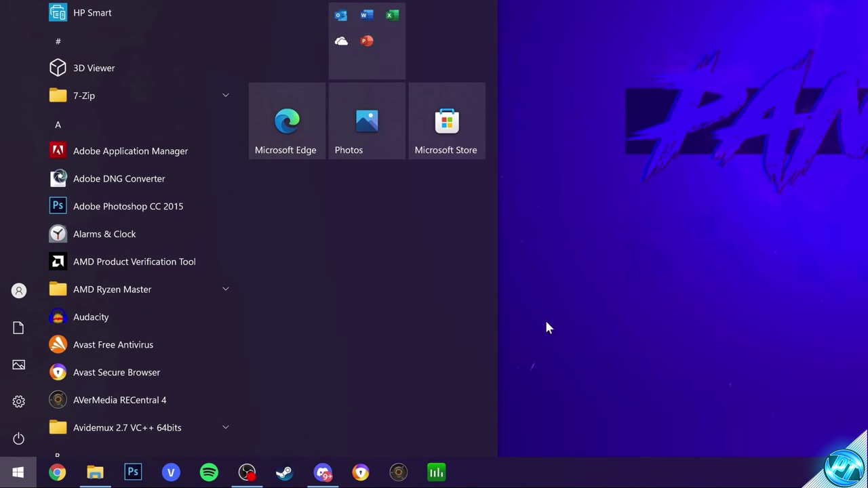
type("restore")
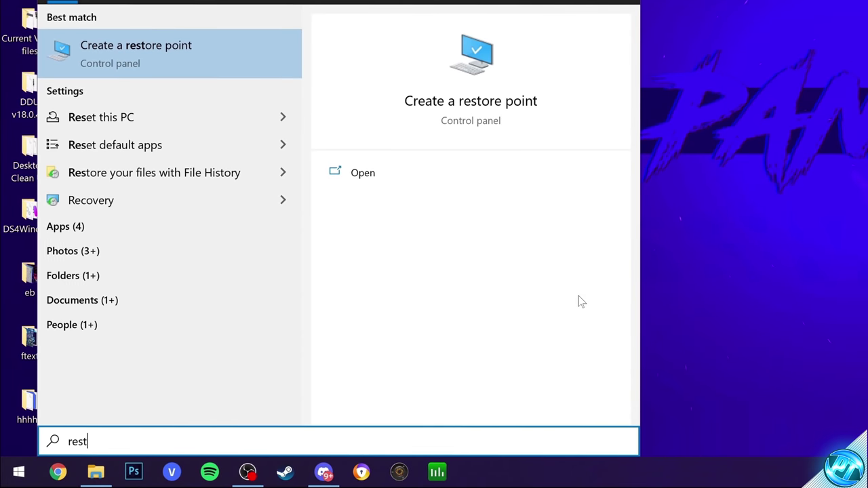
left_click(188, 58)
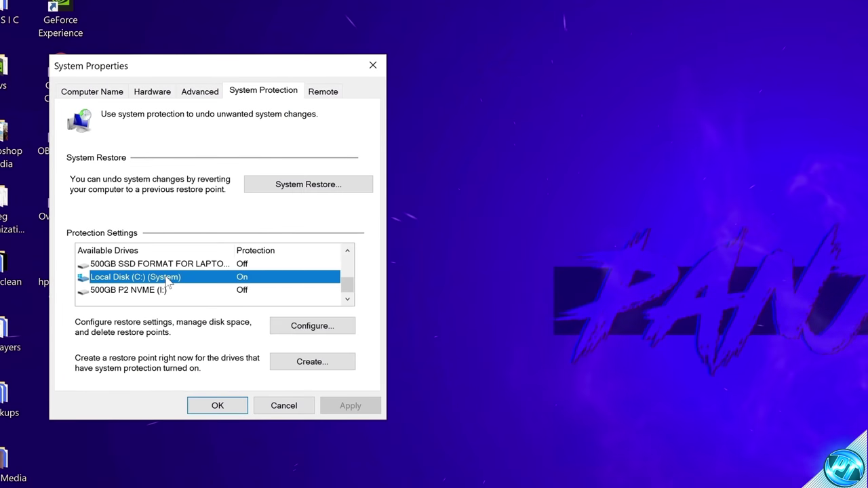
left_click(292, 320)
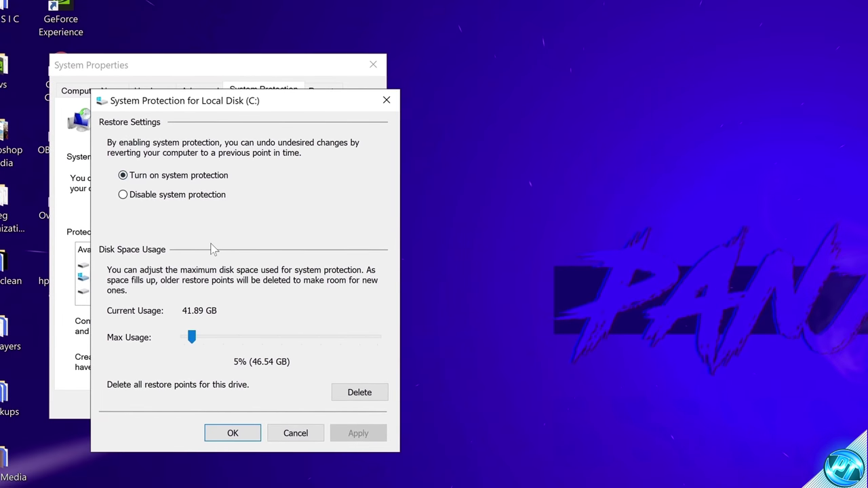
left_click_drag(181, 337, 192, 339)
left_click(274, 437)
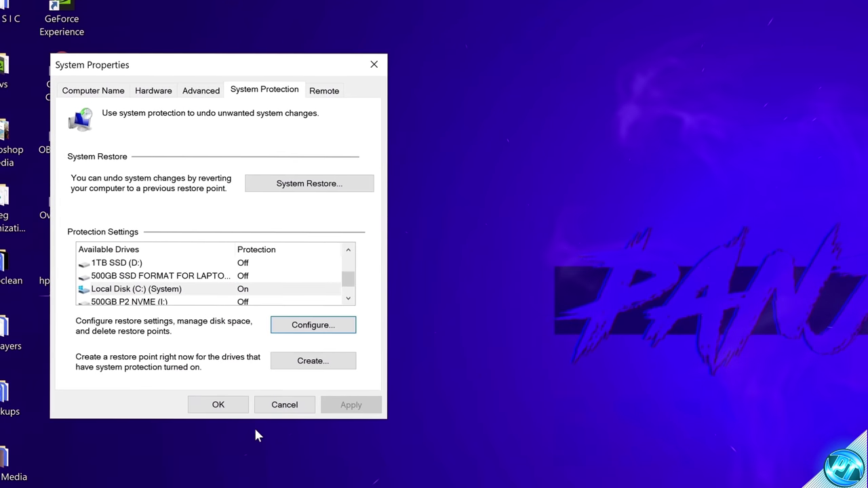
Create a restore point named 'optimize' and close System Properties.
left_click(329, 361)
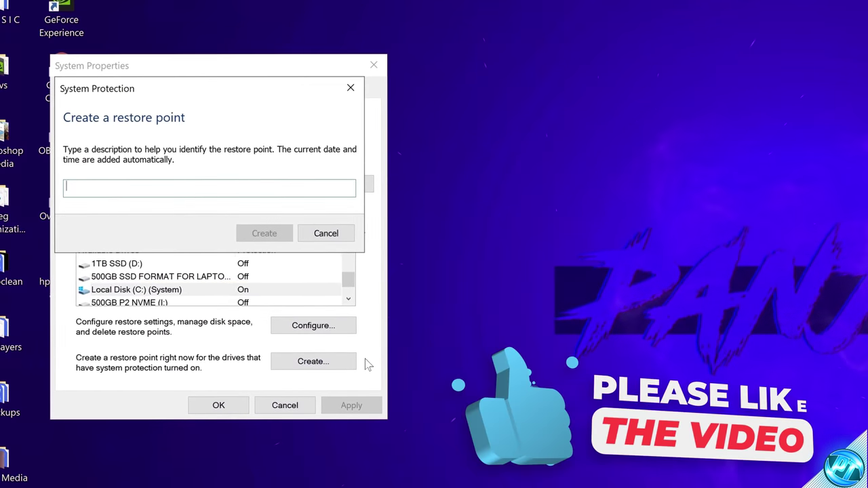
type("optimize")
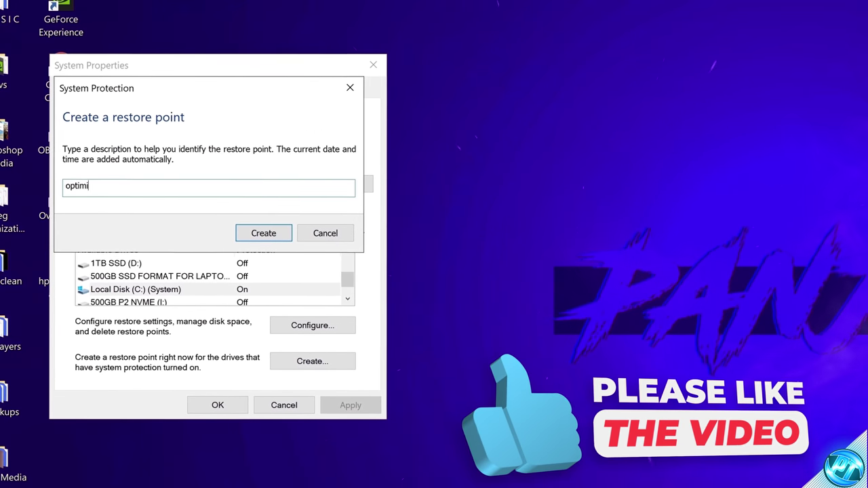
left_click(284, 234)
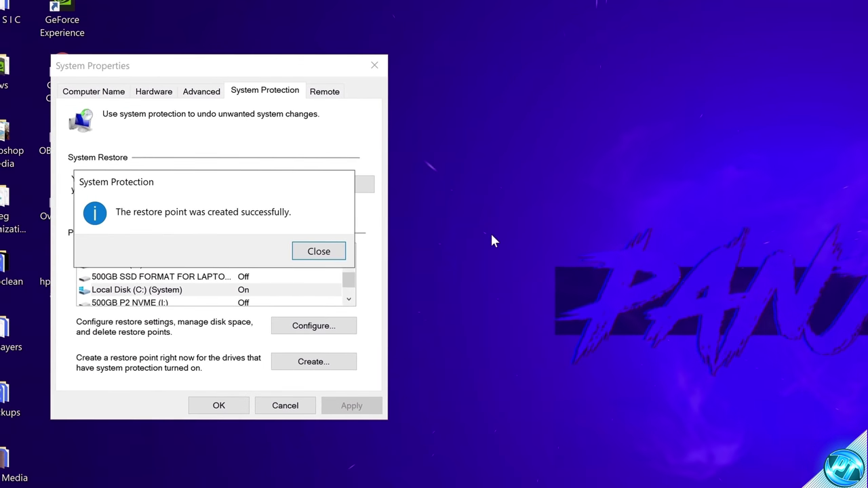
left_click(312, 250)
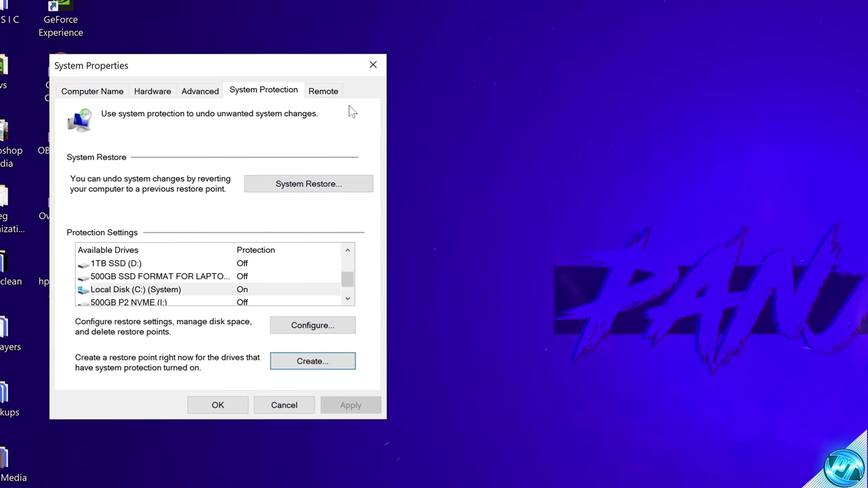
left_click(372, 65)
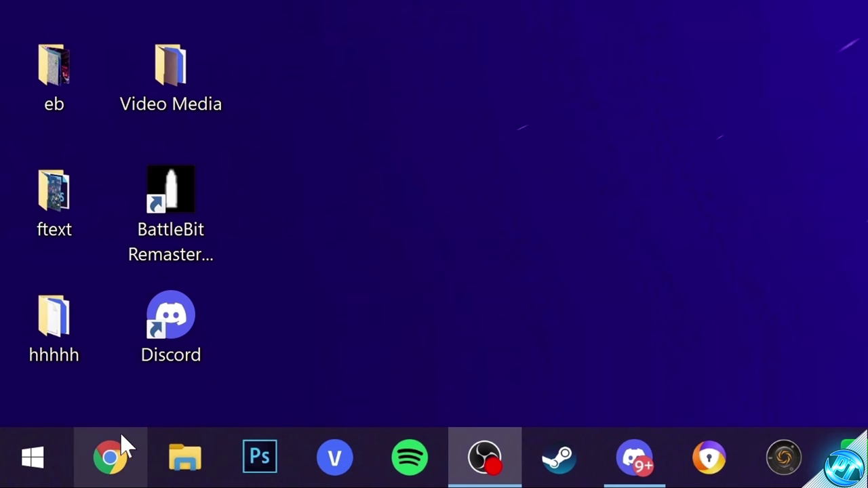
Drill down from This PC through Local Disk (C:) and Windows into the System32 folder.
left_click(172, 468)
left_click(176, 175)
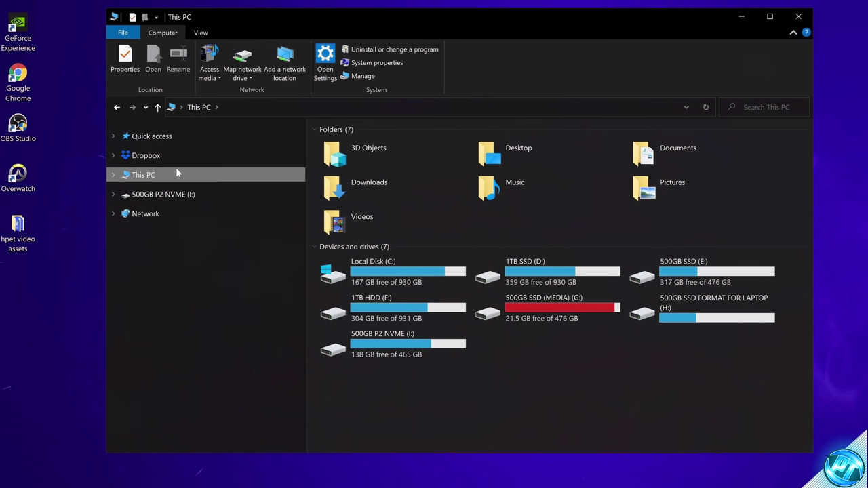
double_click(385, 264)
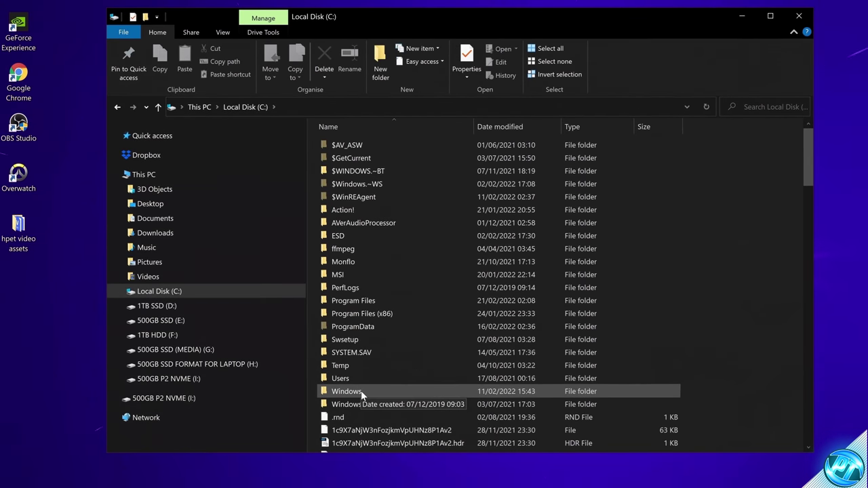
double_click(371, 392)
scroll(364, 264, "down", 13)
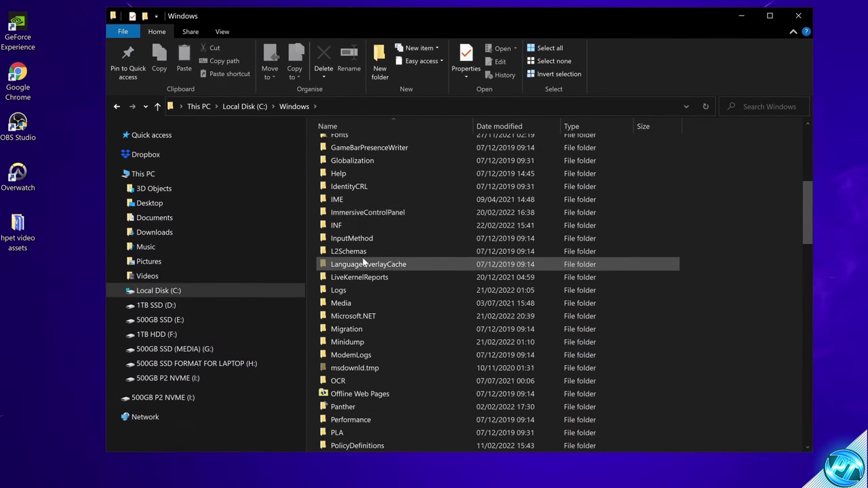
scroll(364, 265, "down", 4)
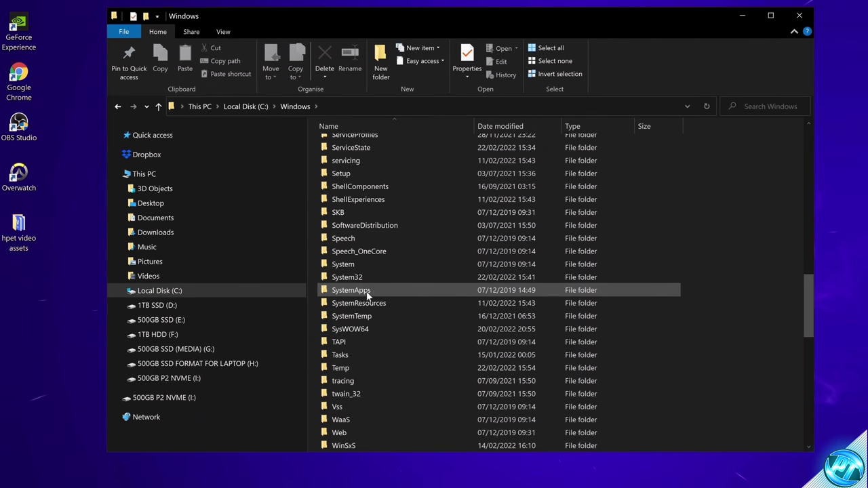
left_click(360, 310)
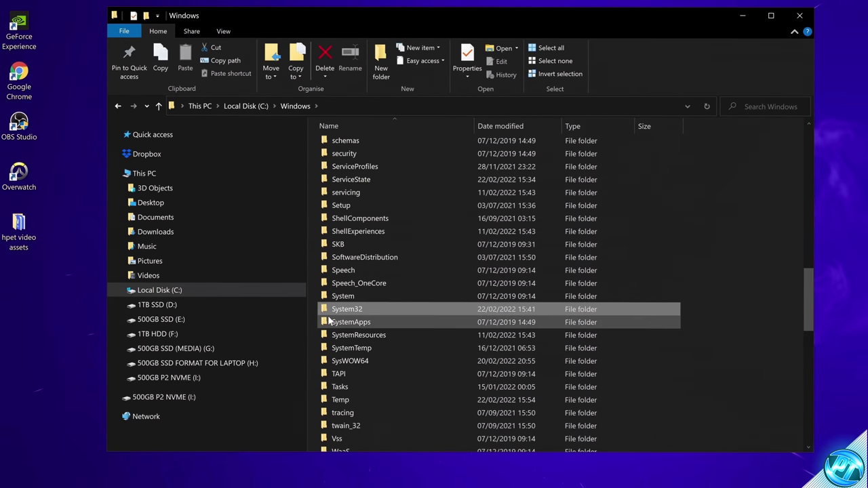
double_click(353, 312)
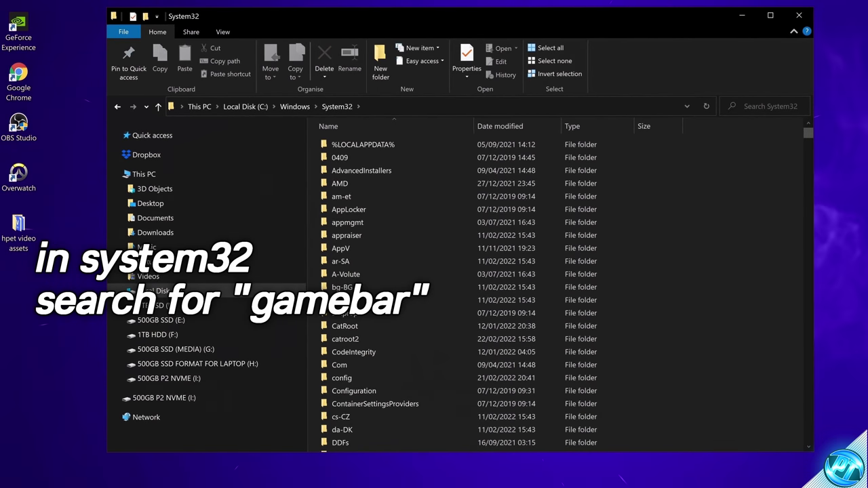
Search System32 for 'gamebar' and select GameBarPresenceWriter.exe among the three results.
left_click(763, 107)
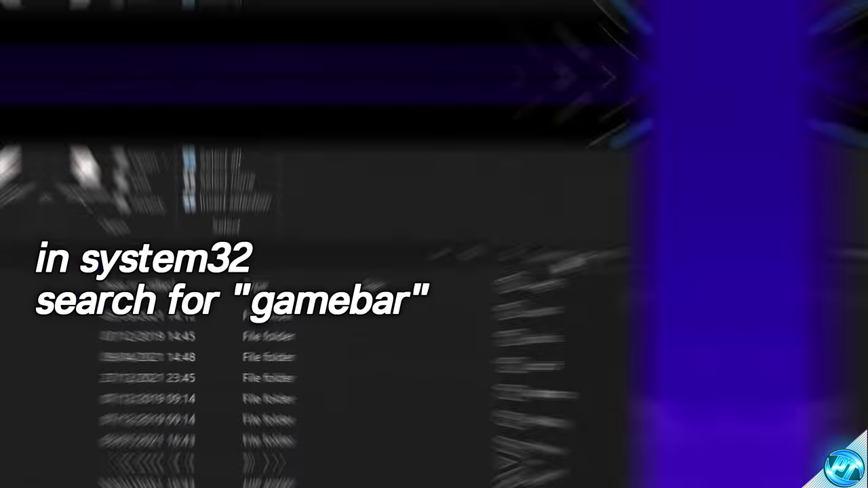
type("gamebar")
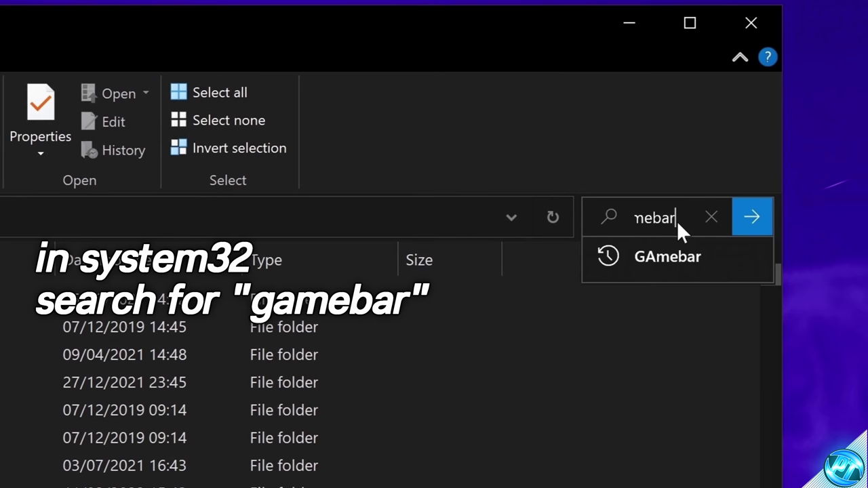
left_click(753, 219)
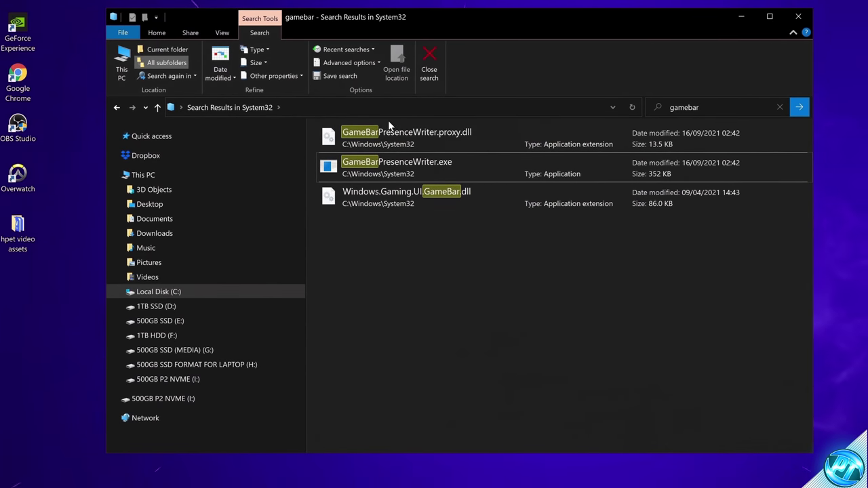
left_click(446, 165)
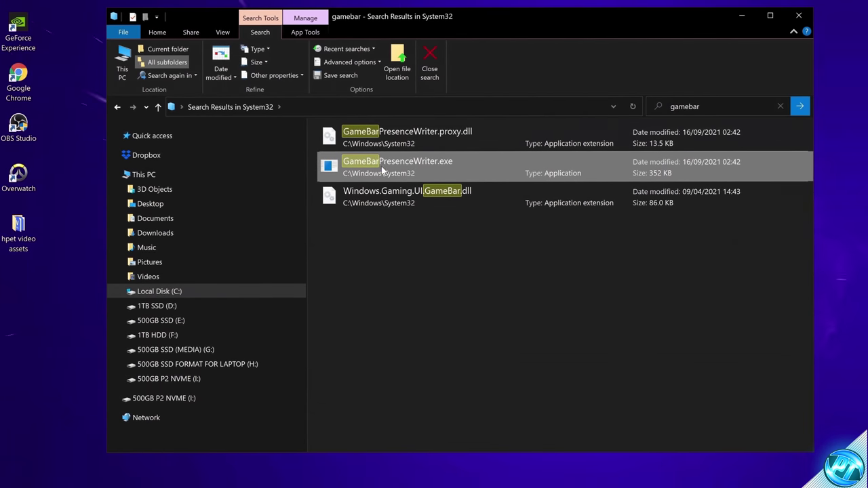
Use Open file location to show GameBarPresenceWriter.exe in place within System32.
right_click(427, 165)
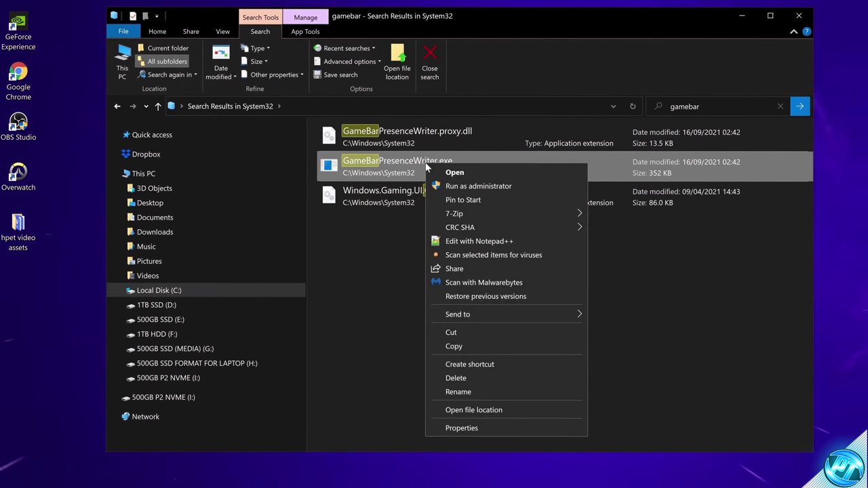
left_click(482, 410)
scroll(459, 360, "down", 4)
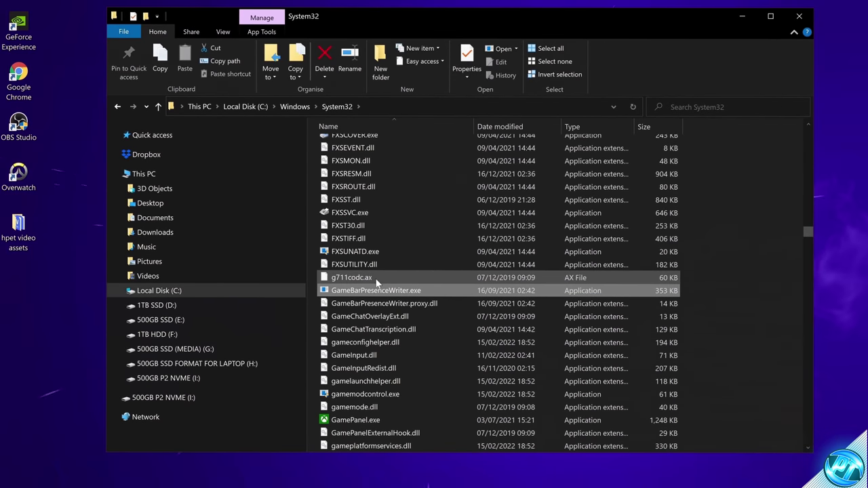
mouse_move(395, 291)
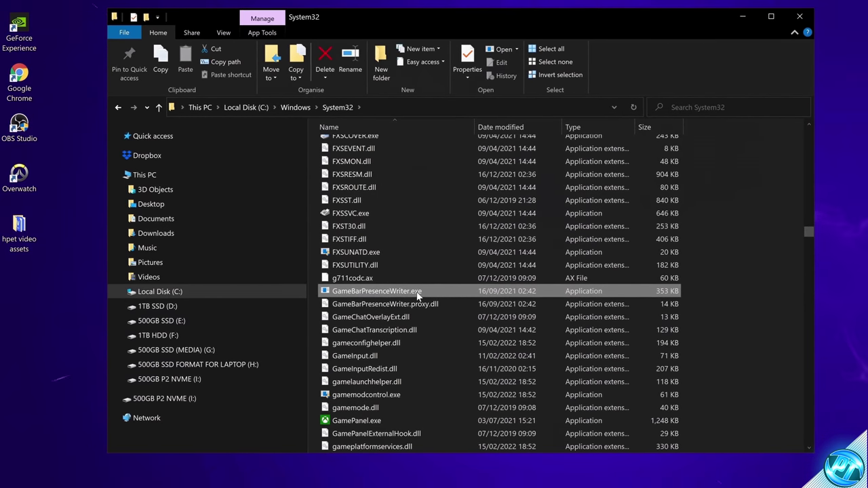
mouse_move(418, 295)
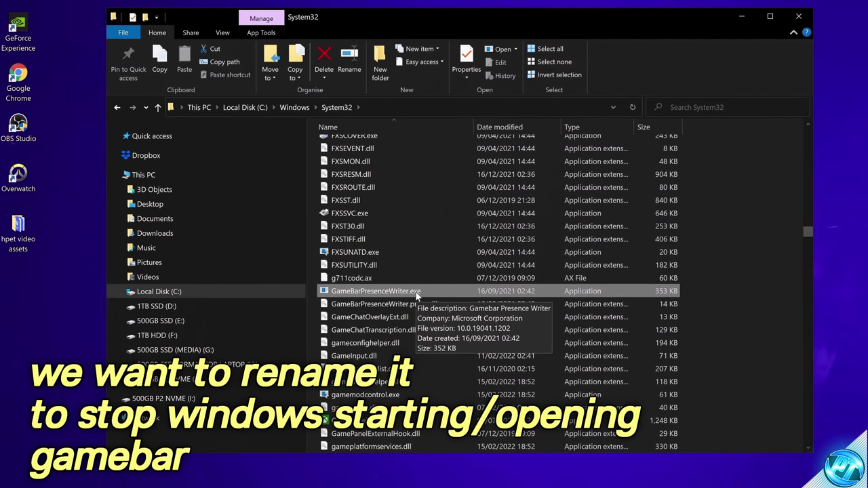
Bring up Advanced Security Settings for GameBarPresenceWriter.exe from its Properties' Security page.
right_click(393, 292)
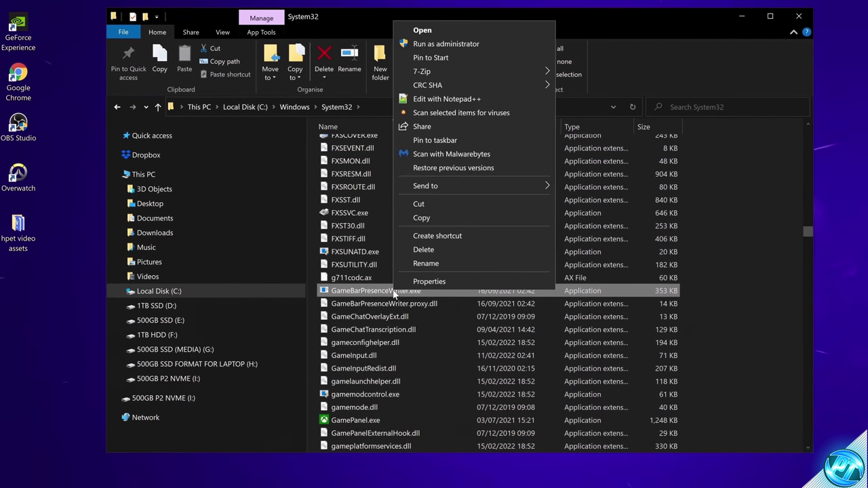
left_click(429, 280)
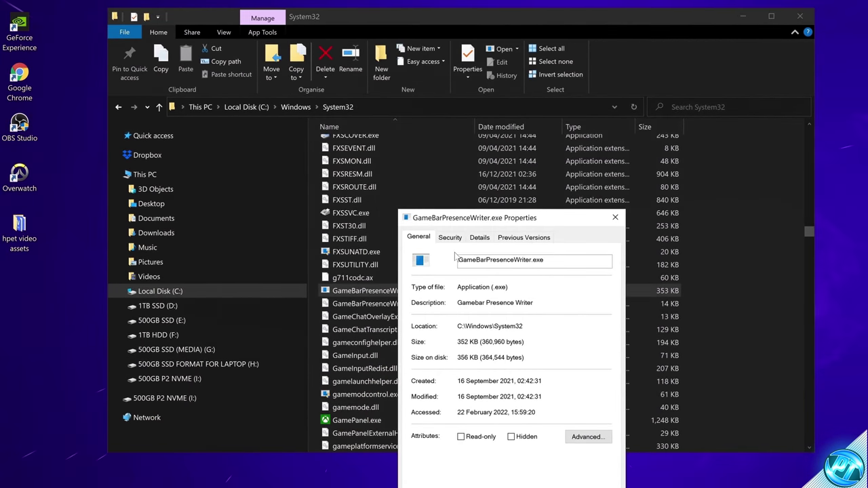
left_click(442, 197)
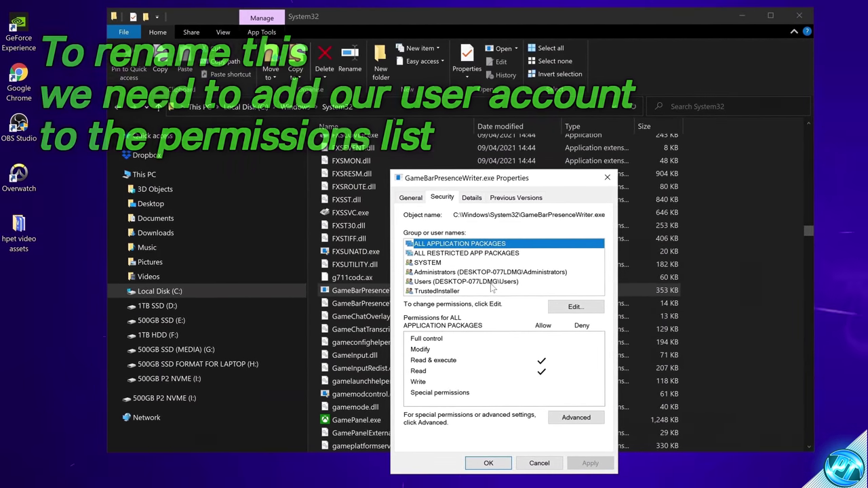
left_click(575, 417)
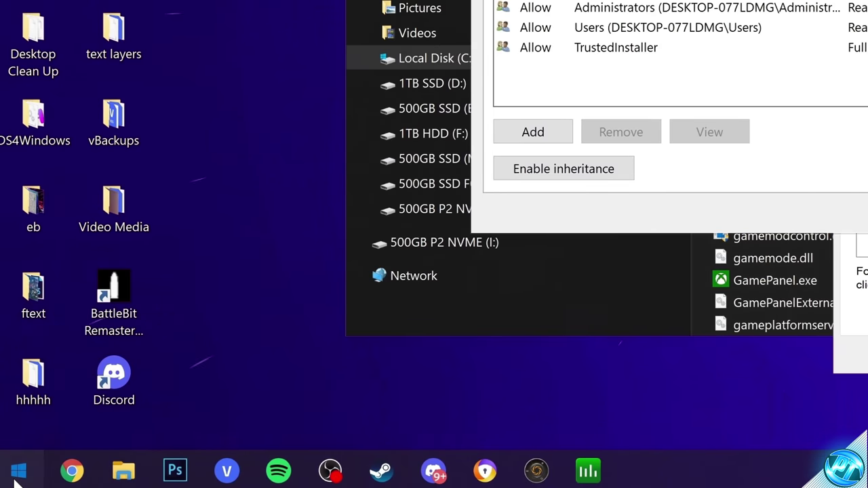
Go from the Start menu account icon to the Your info page in Settings.
left_click(17, 472)
left_click(27, 227)
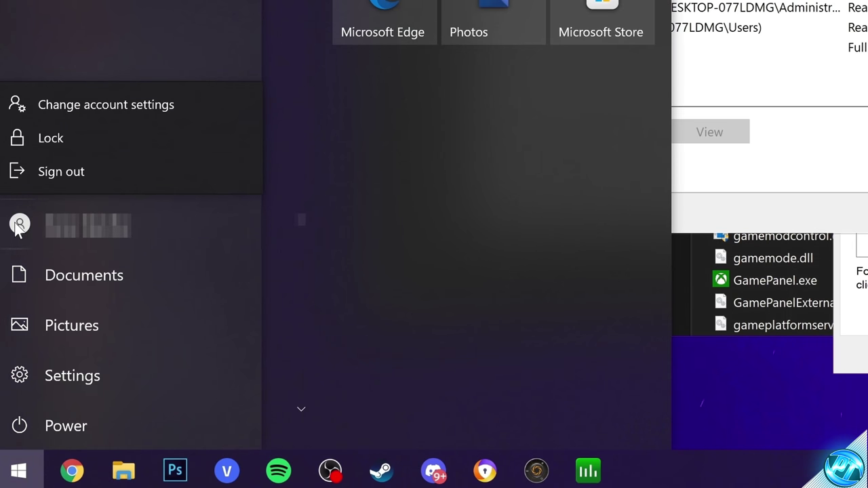
left_click(71, 107)
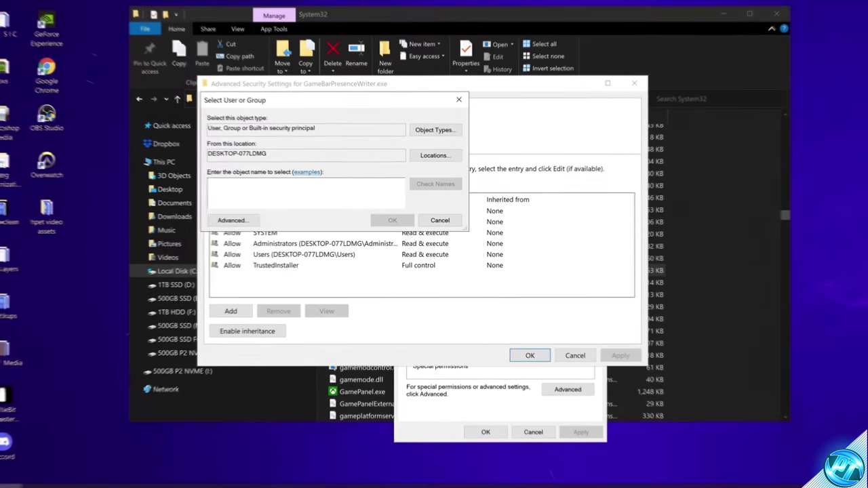
Paste and verify the account name, then apply it as owner of GameBarPresenceWriter.exe.
key("ctrl+v")
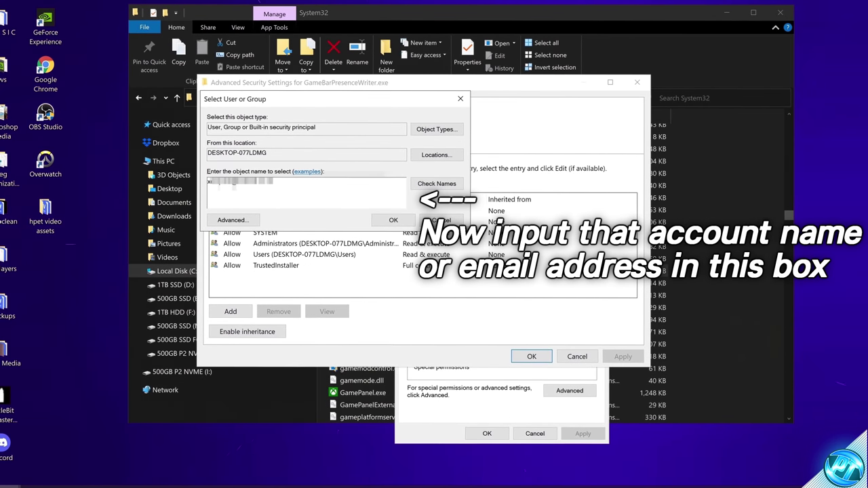
left_click(436, 183)
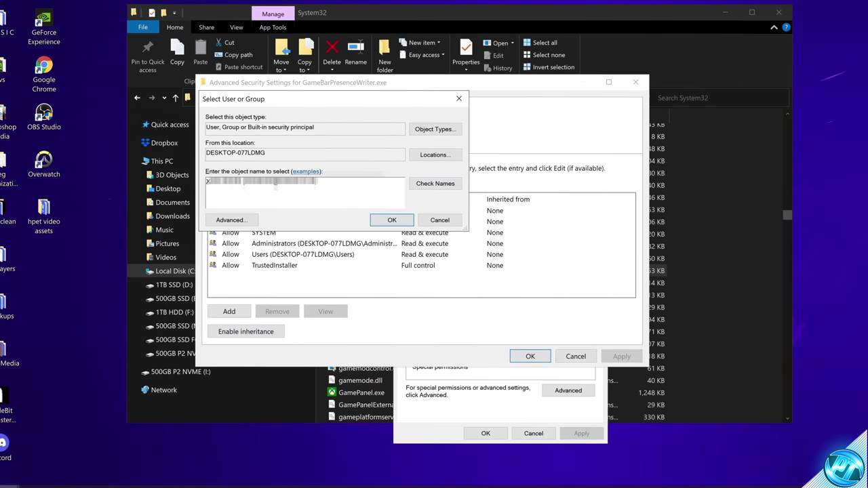
left_click(381, 224)
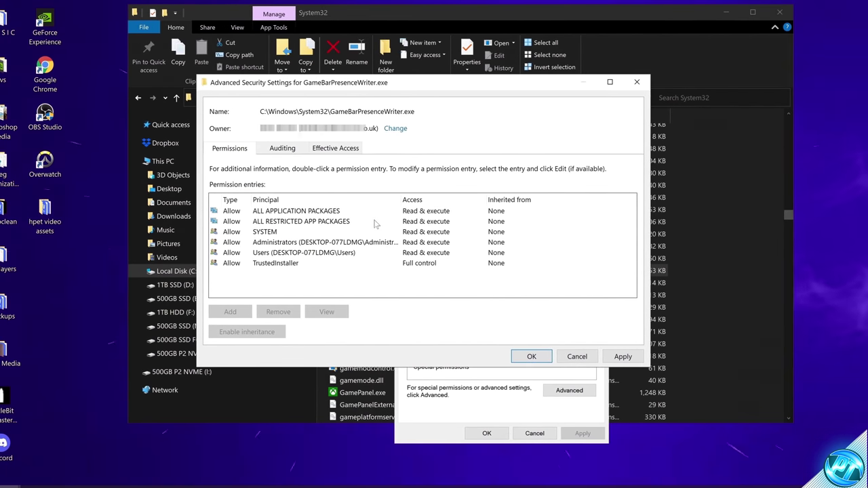
left_click(624, 357)
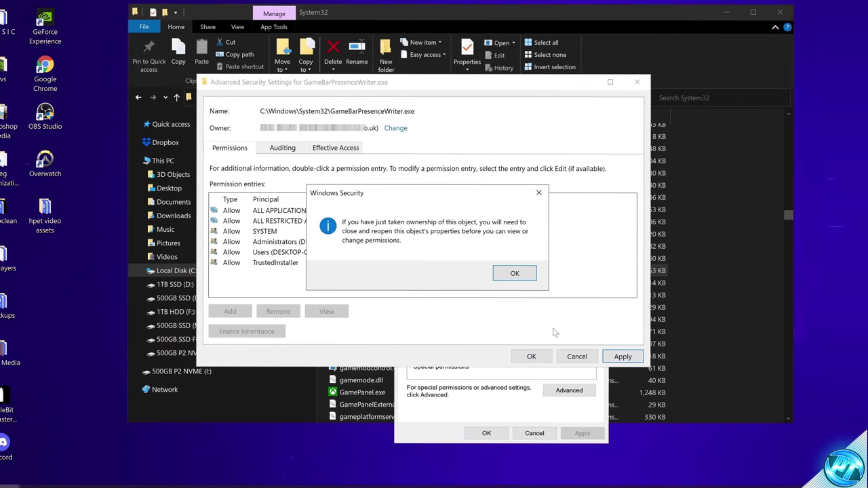
left_click(515, 276)
left_click(530, 356)
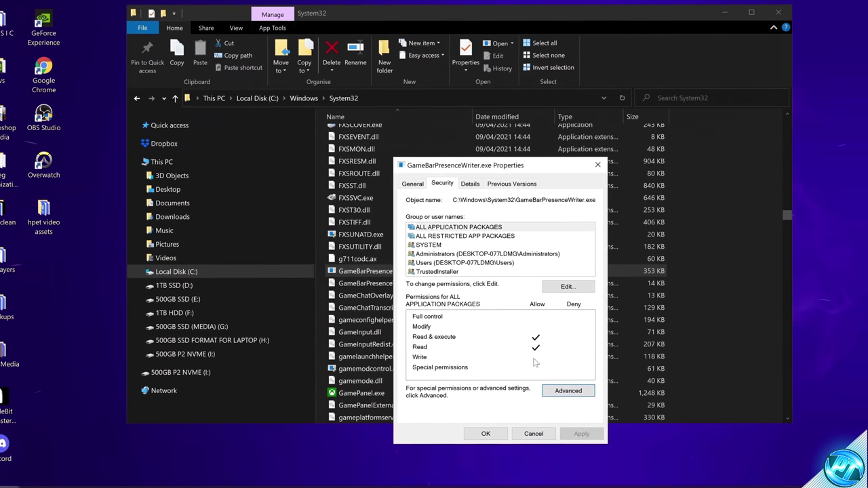
Reopen the advanced security settings of GameBarPresenceWriter.exe.
left_click(501, 432)
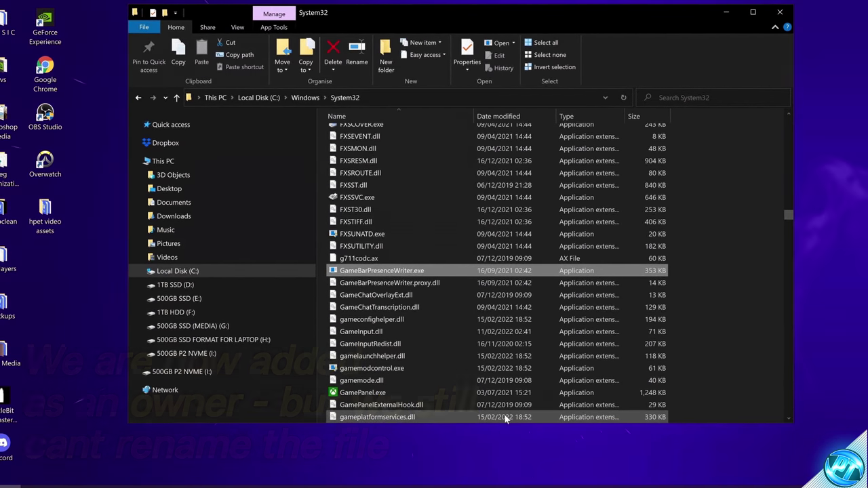
right_click(409, 276)
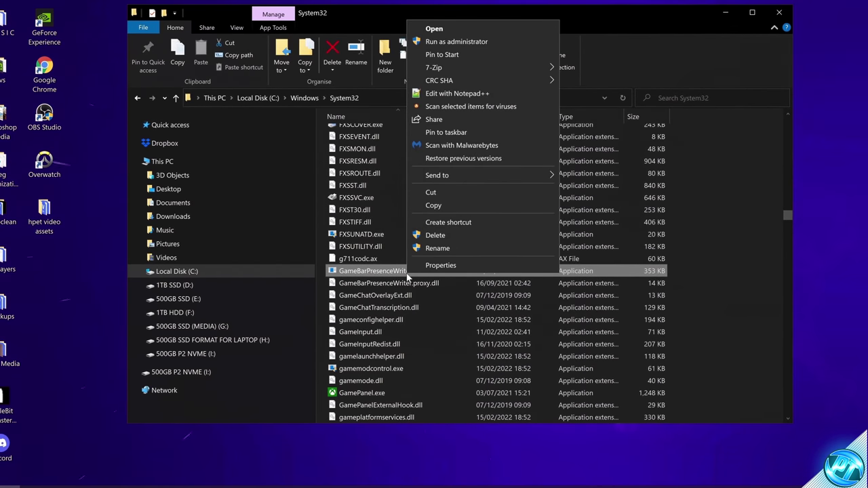
left_click(439, 265)
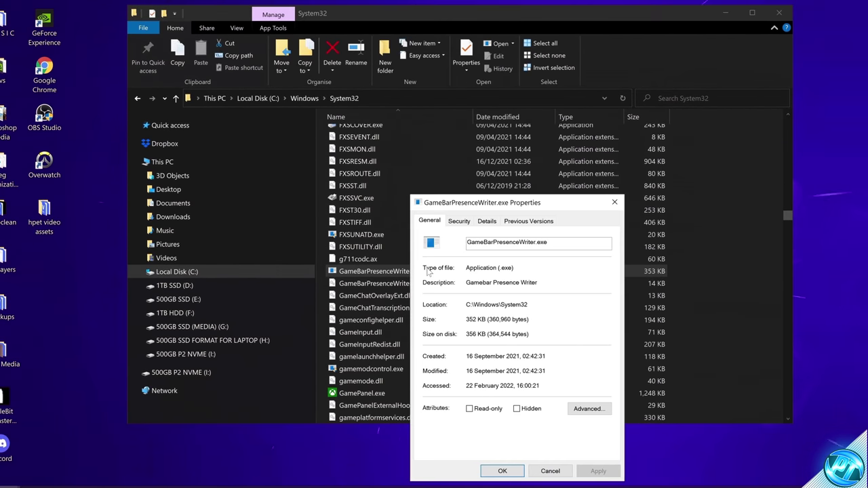
left_click(461, 221)
left_click(587, 427)
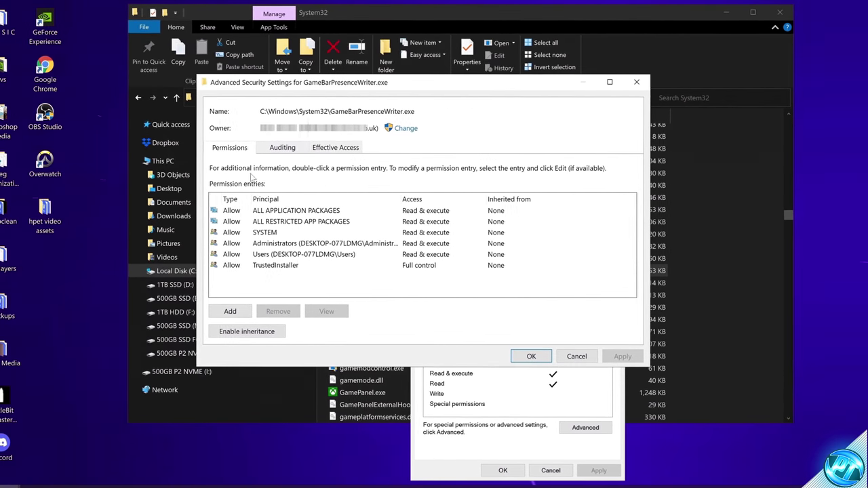
Add a new permission entry whose principal is your own verified user account.
left_click(231, 311)
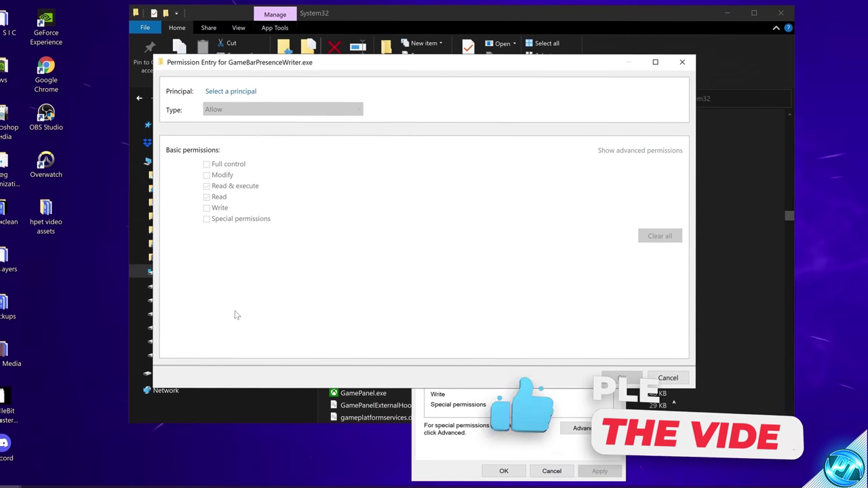
left_click(230, 92)
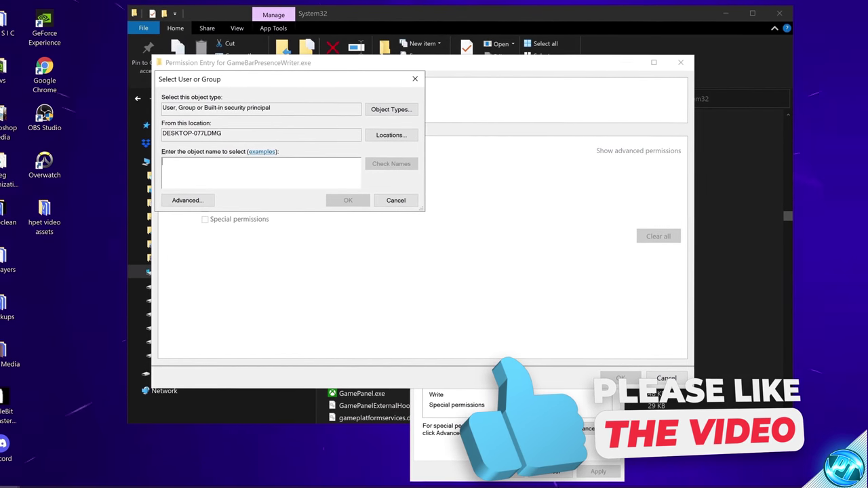
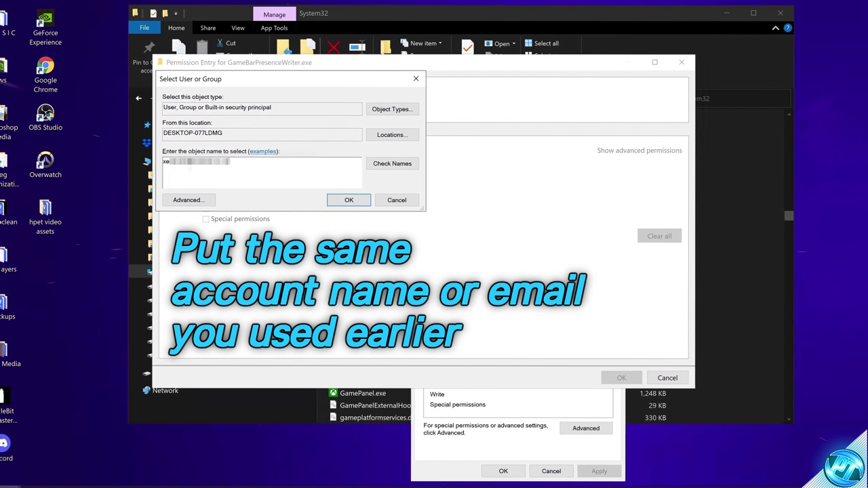
left_click(392, 163)
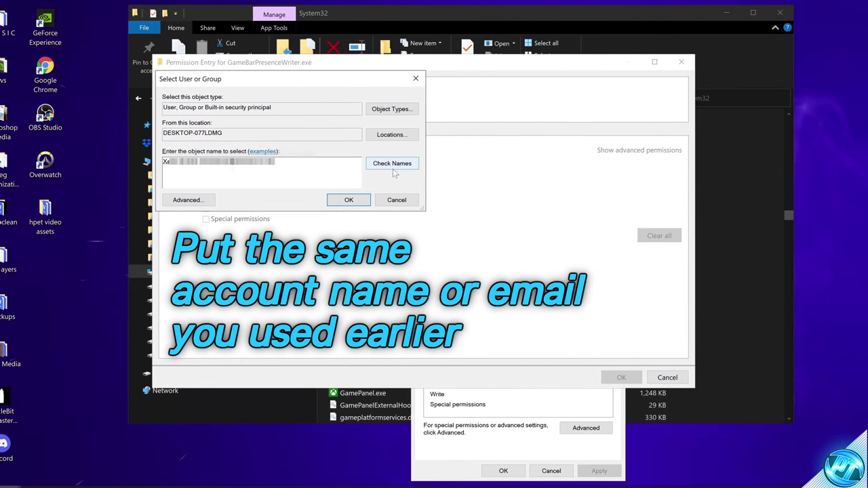
left_click(350, 200)
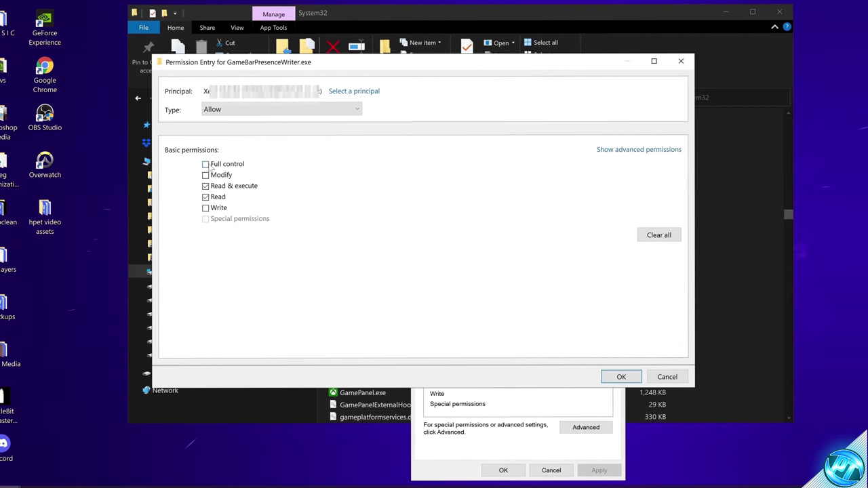
Grant that account Full control, apply and confirm, and close the security windows.
left_click(212, 165)
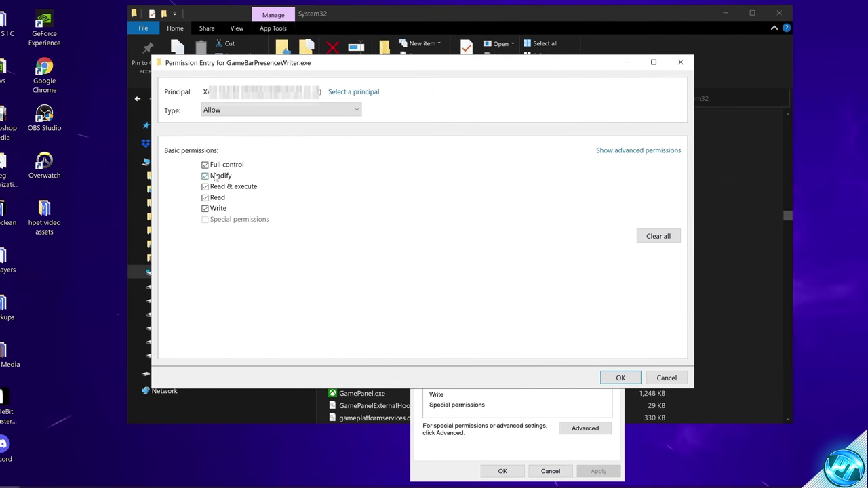
left_click(621, 378)
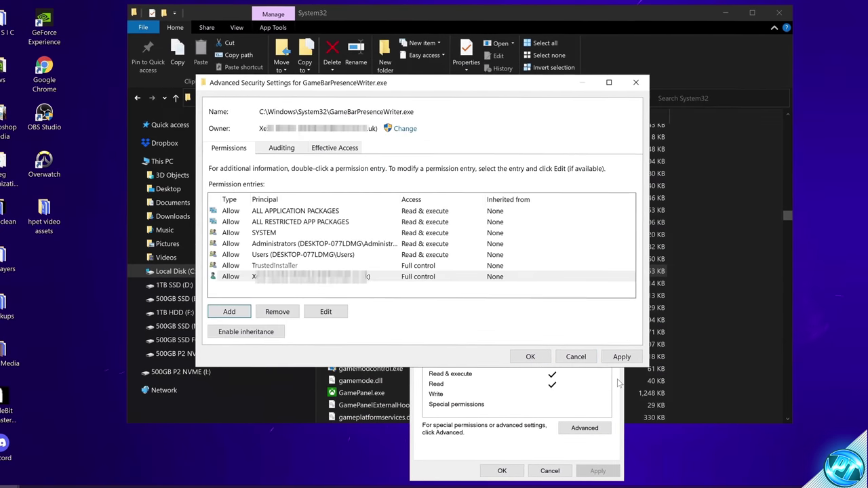
left_click(621, 356)
left_click(467, 274)
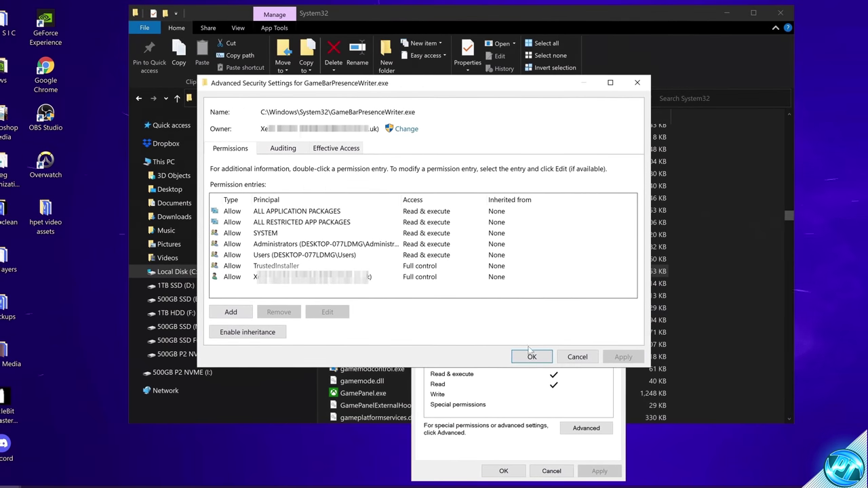
left_click(532, 356)
left_click(504, 470)
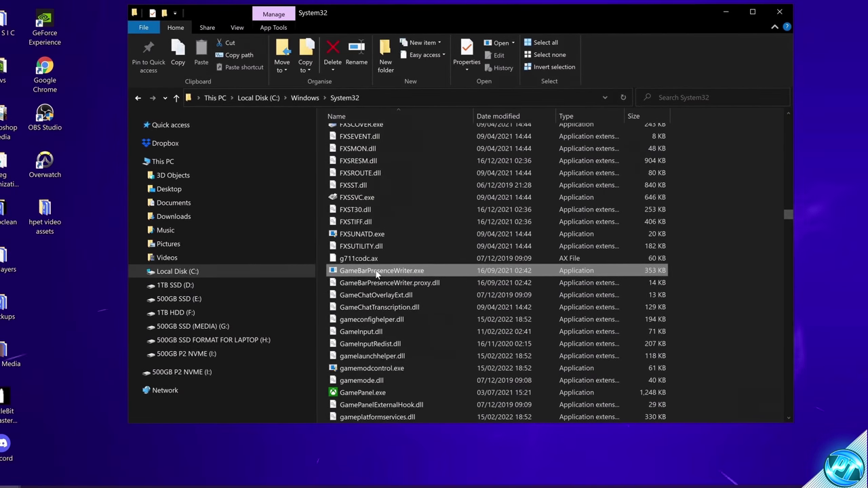
From GameBarPresenceWriter.exe's Properties, go to Security > Advanced and choose to change the Owner.
right_click(378, 271)
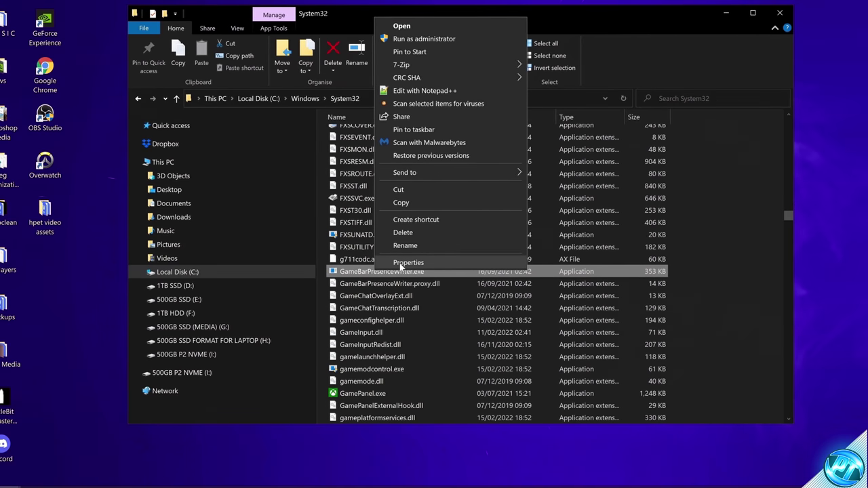
left_click(407, 263)
left_click(427, 221)
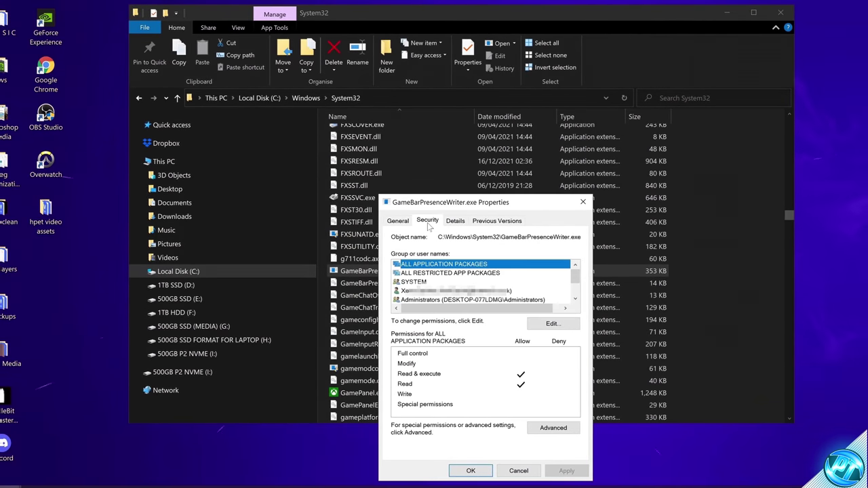
left_click(552, 429)
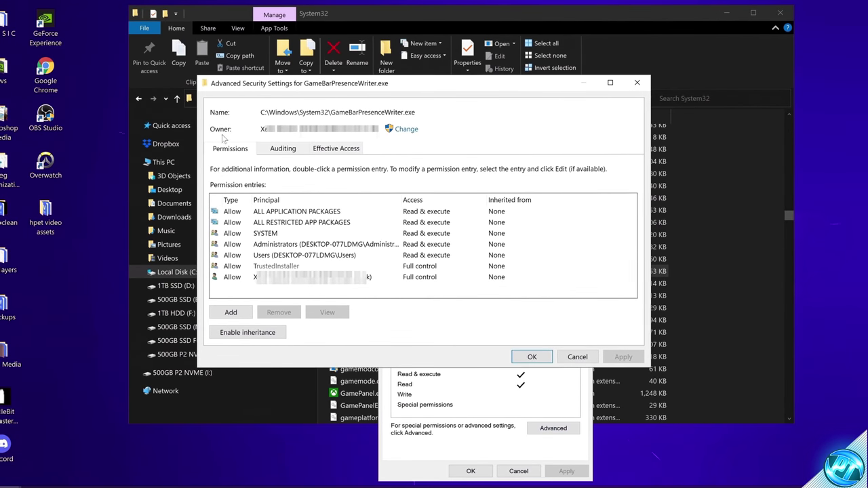
left_click(406, 129)
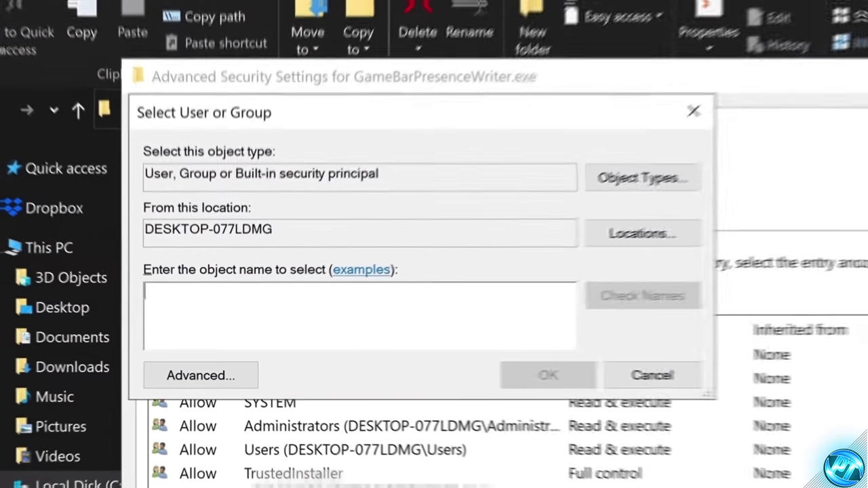
Set NT SERVICE\TrustedInstaller as the file's owner, apply, and close all security windows.
type("N")
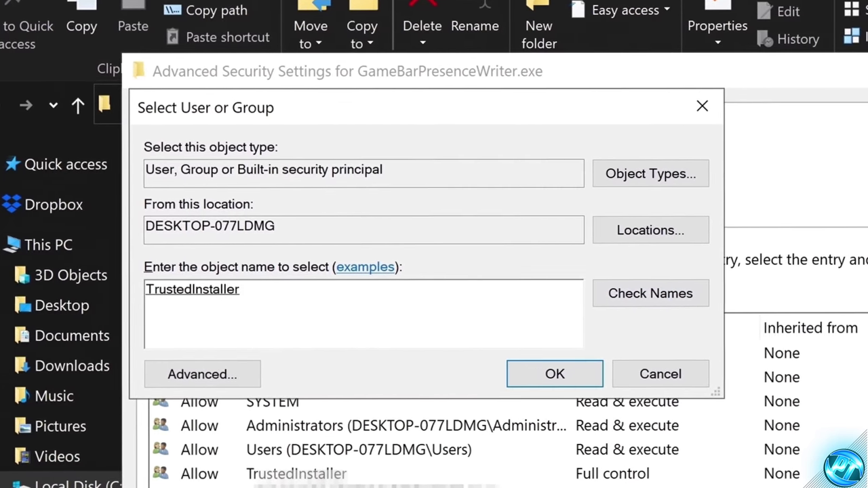
left_click(552, 376)
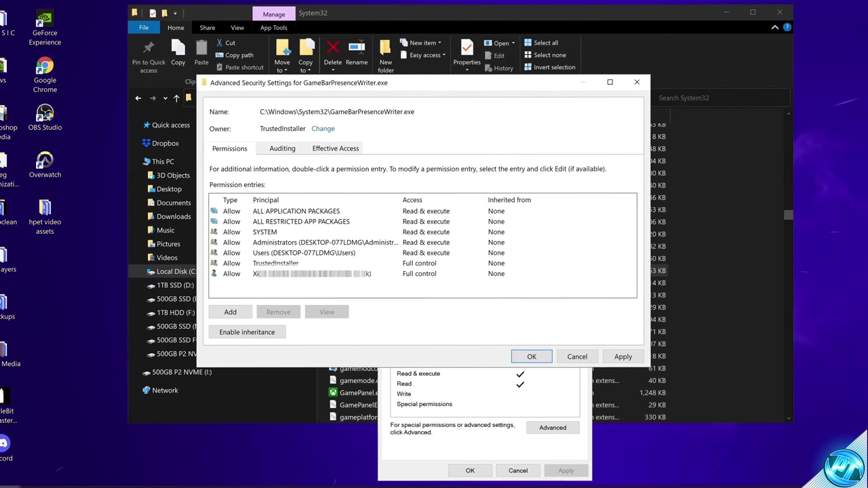
left_click(623, 356)
left_click(513, 271)
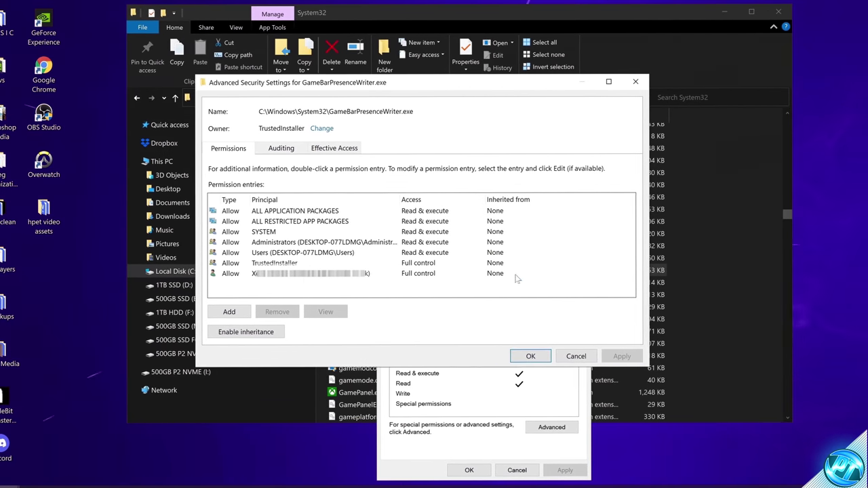
left_click(530, 356)
left_click(476, 469)
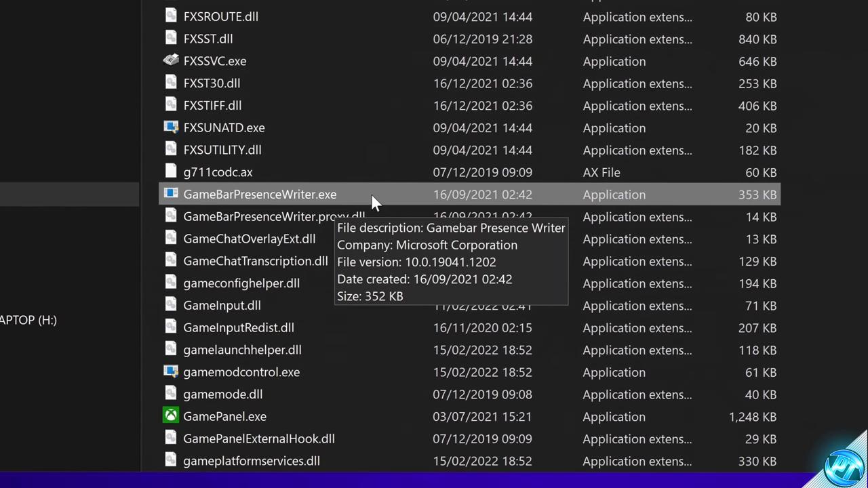
Rename the file to GameBarPresenceWriter983248dfjhdsf.exe and approve the administrator prompt.
right_click(333, 193)
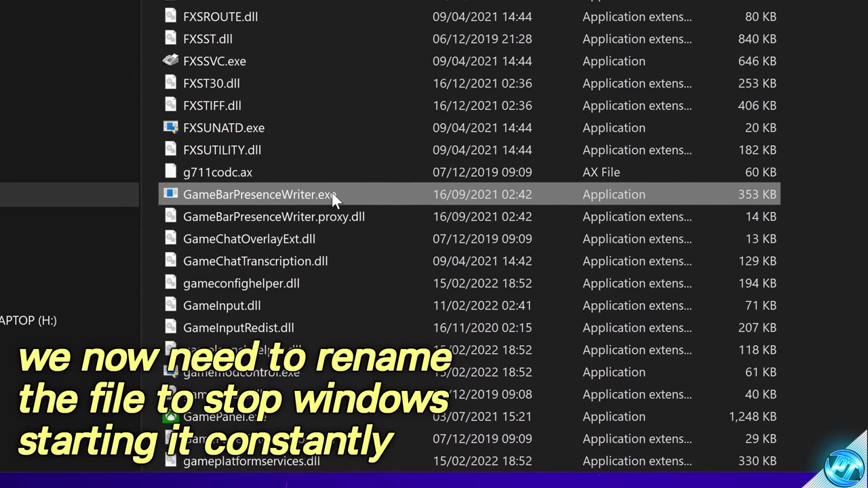
left_click(391, 146)
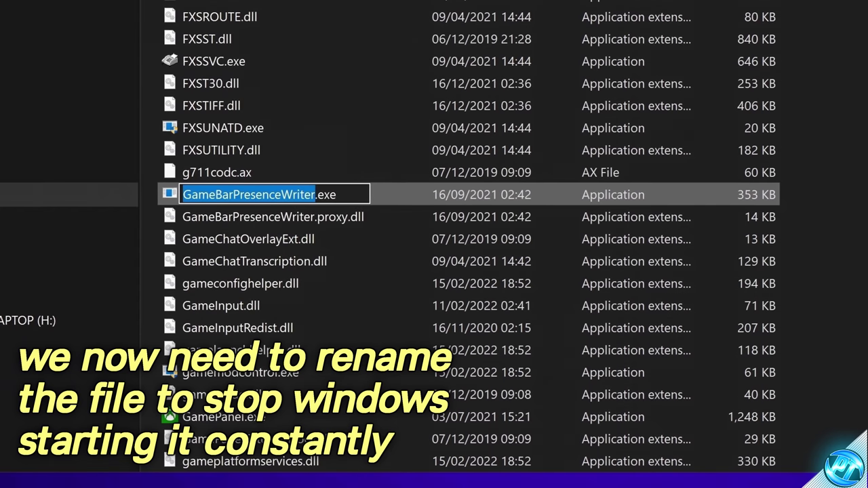
key("Right")
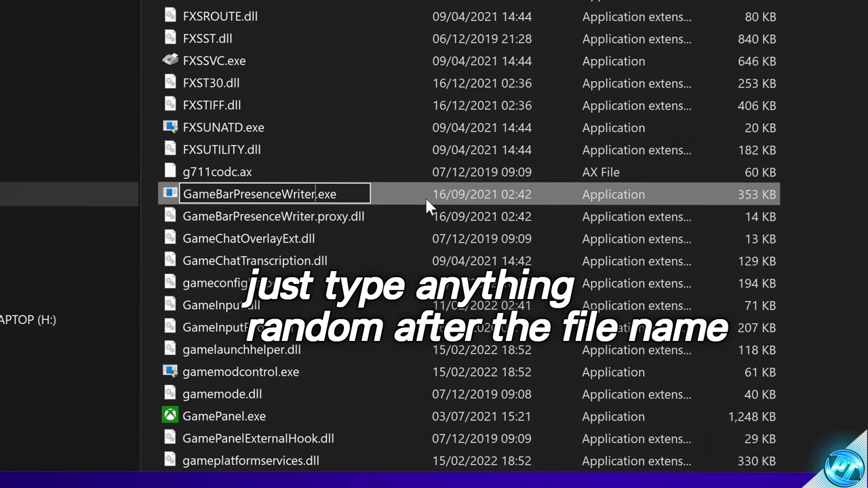
type("983248df")
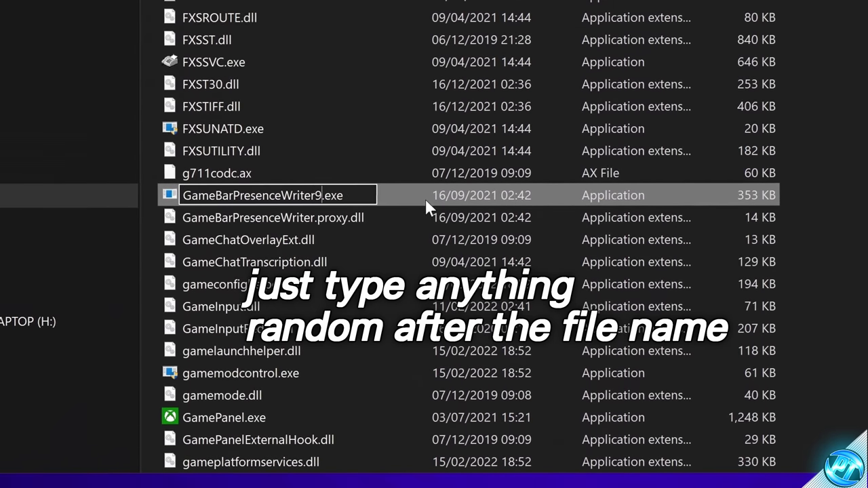
type("jhdsf")
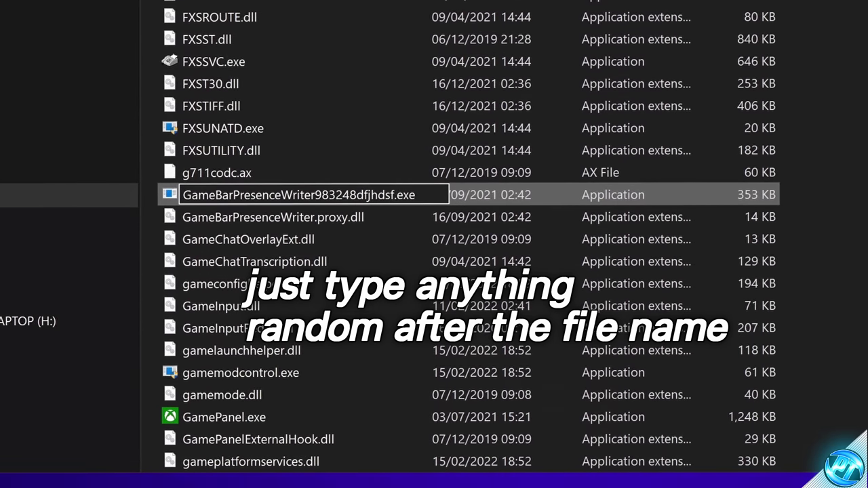
key("Return")
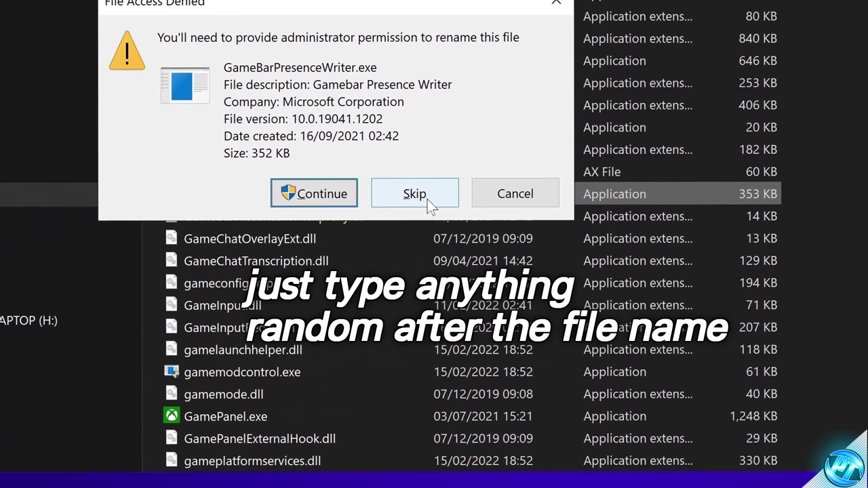
left_click(317, 194)
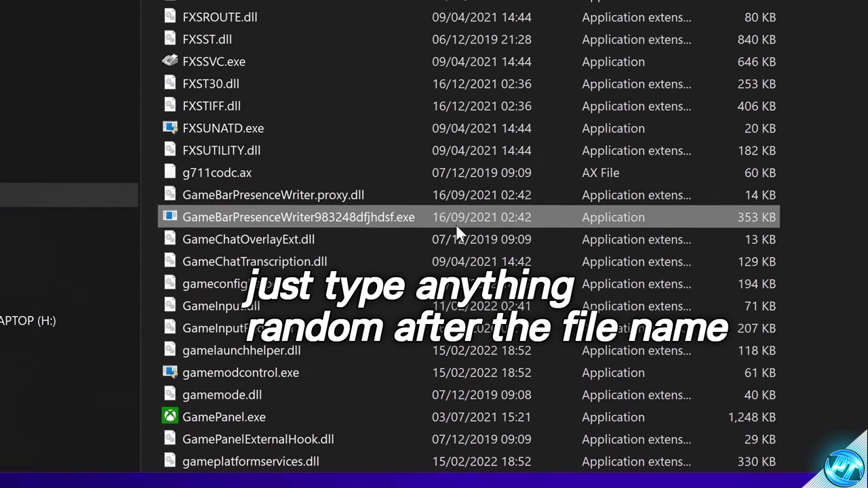
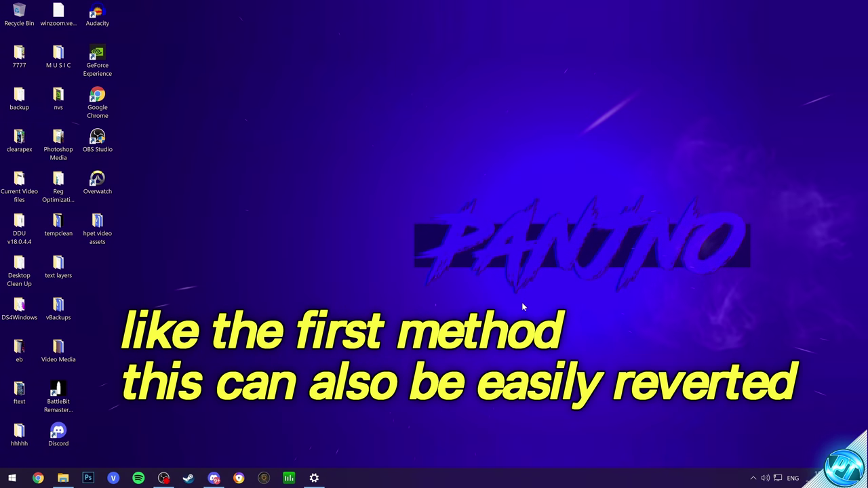
Search the Start menu for 'regedit' and launch Registry Editor.
left_click(7, 479)
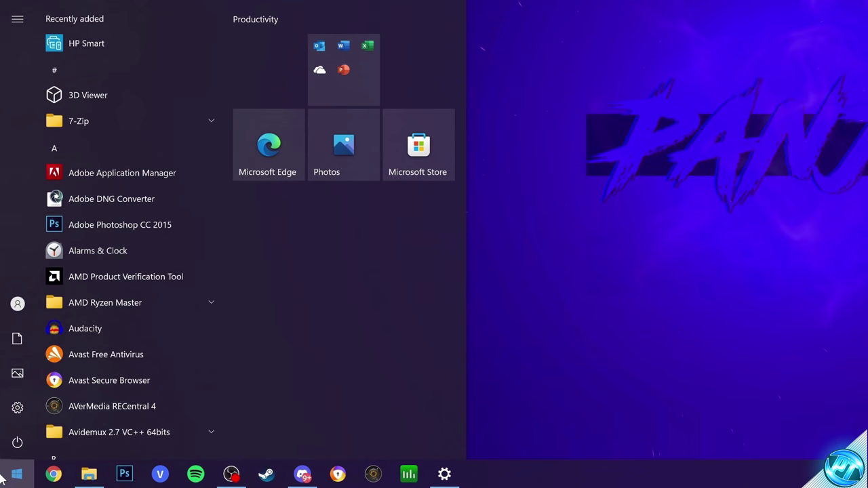
type("regedit")
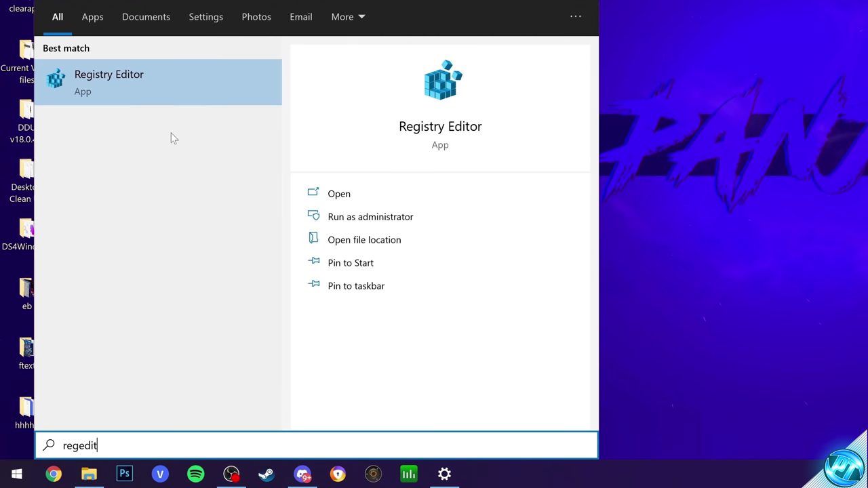
left_click(170, 99)
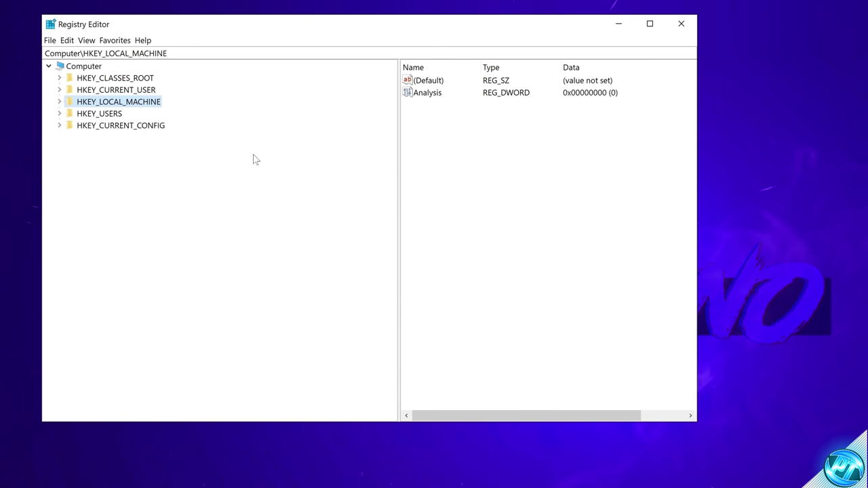
Expand HKEY_LOCAL_MACHINE, then SOFTWARE, then Microsoft in the registry tree.
double_click(95, 101)
left_click(99, 173)
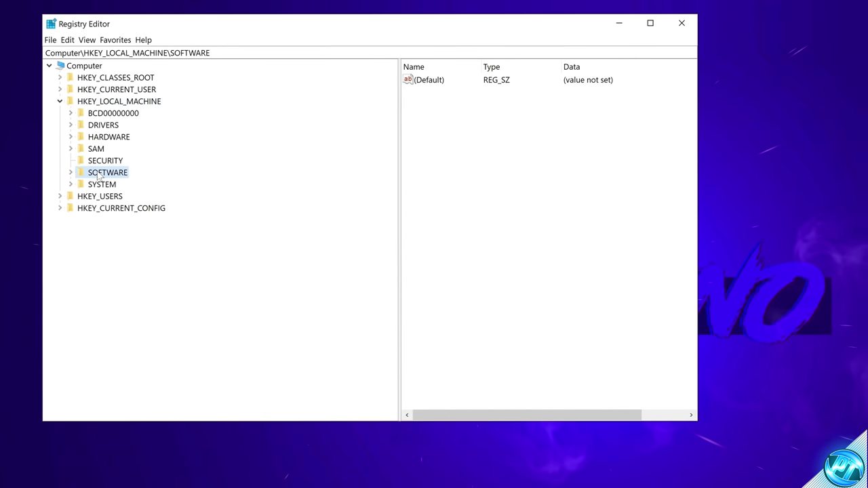
double_click(99, 173)
scroll(170, 212, "down", 8)
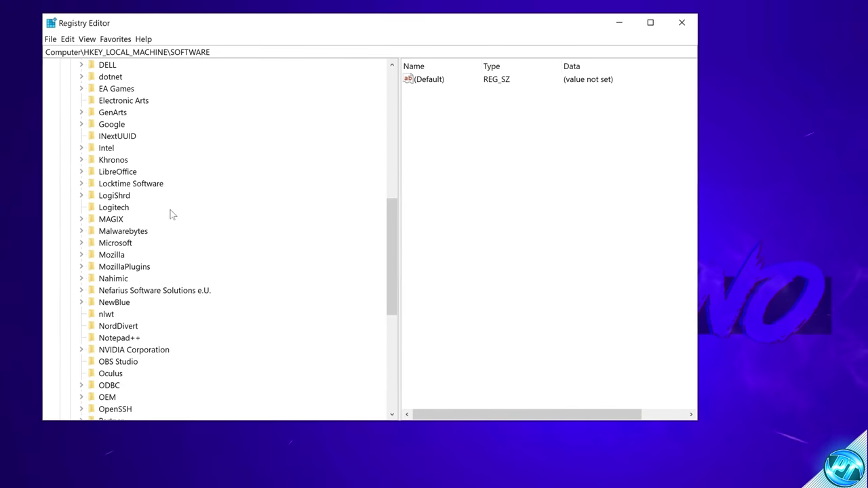
left_click(114, 244)
double_click(114, 244)
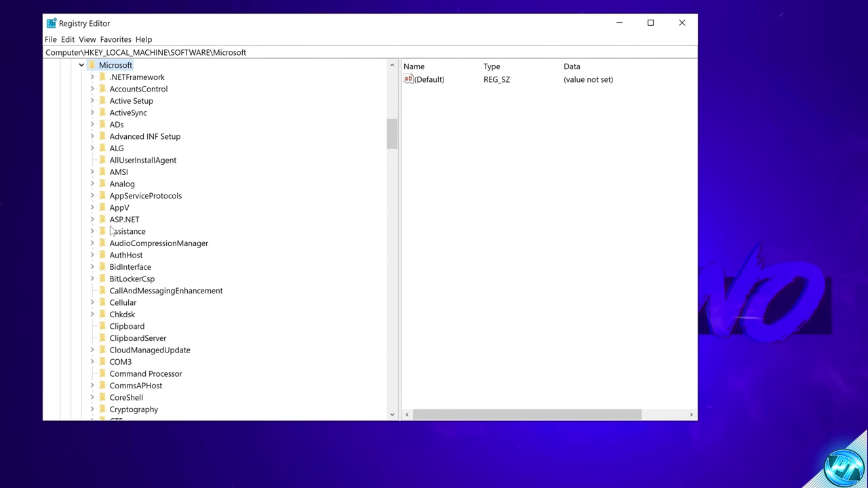
left_click(224, 52)
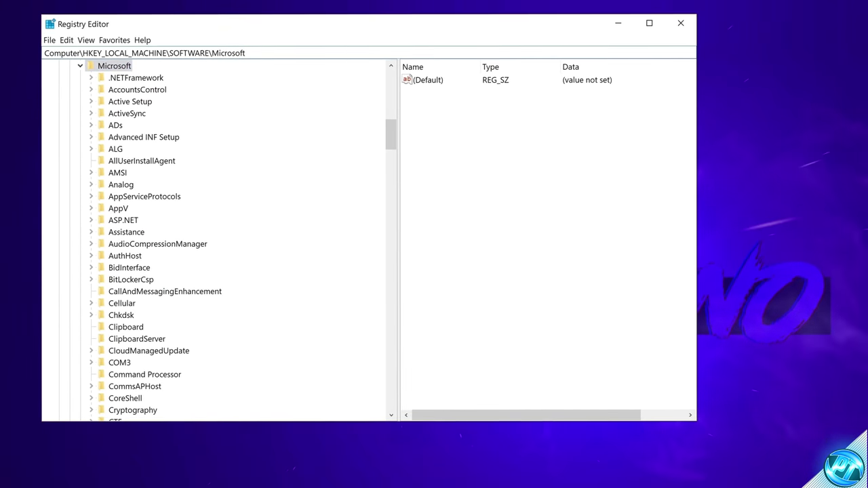
Expand WindowsRuntime > ActivatableClassId and select the GameBar PresenceServer.Internal.PresenceWriter key.
scroll(170, 237, "down", 13)
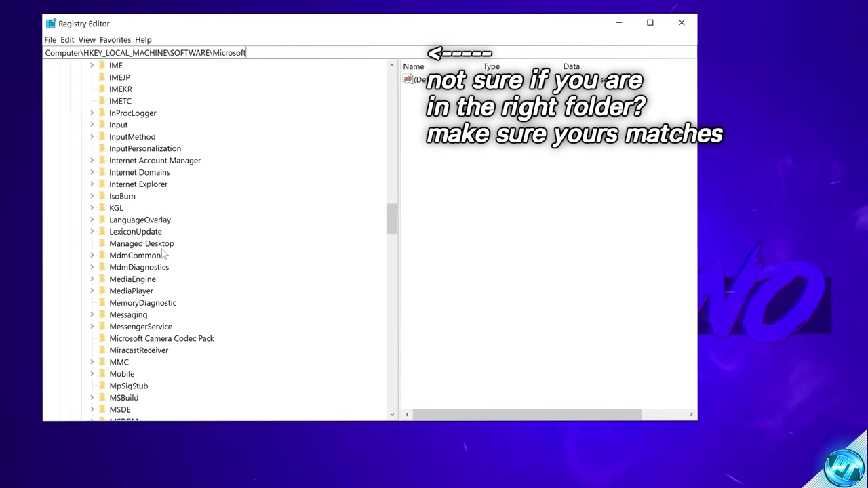
scroll(163, 254, "down", 20)
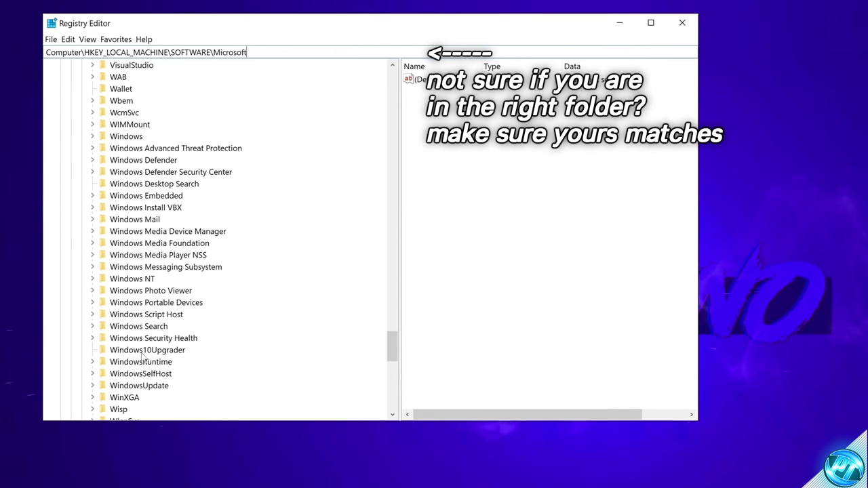
double_click(146, 364)
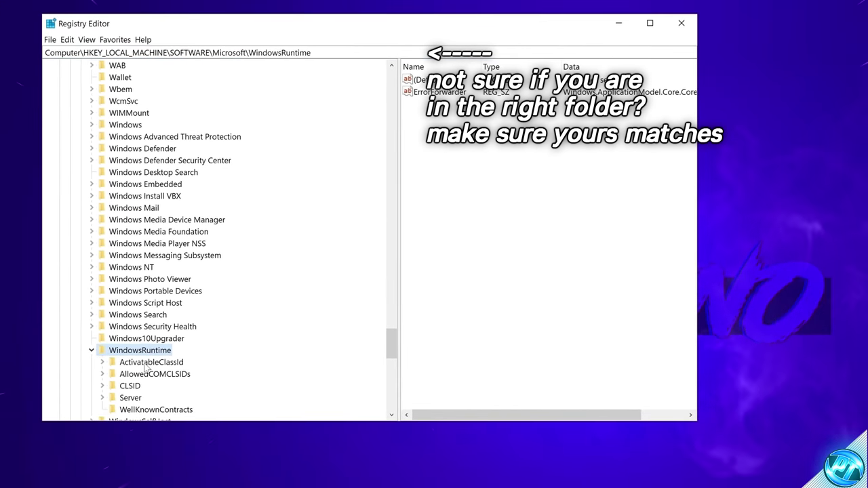
scroll(142, 325, "down", 2)
left_click(139, 292)
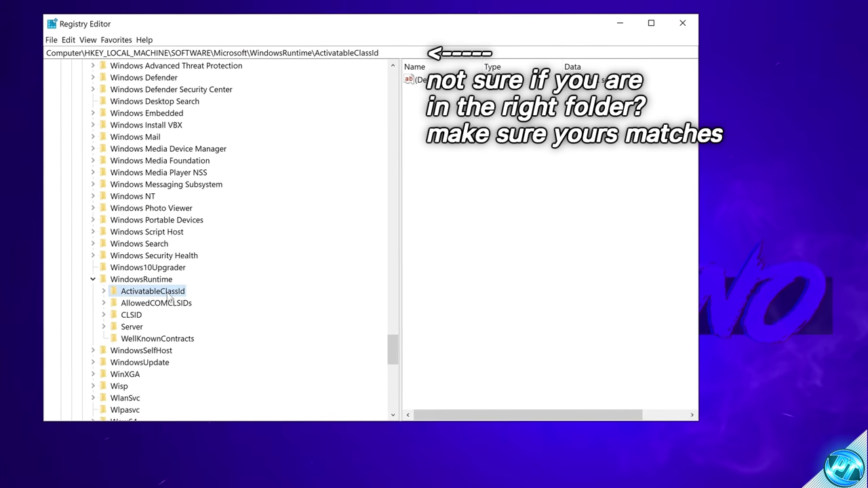
double_click(163, 293)
scroll(169, 203, "down", 20)
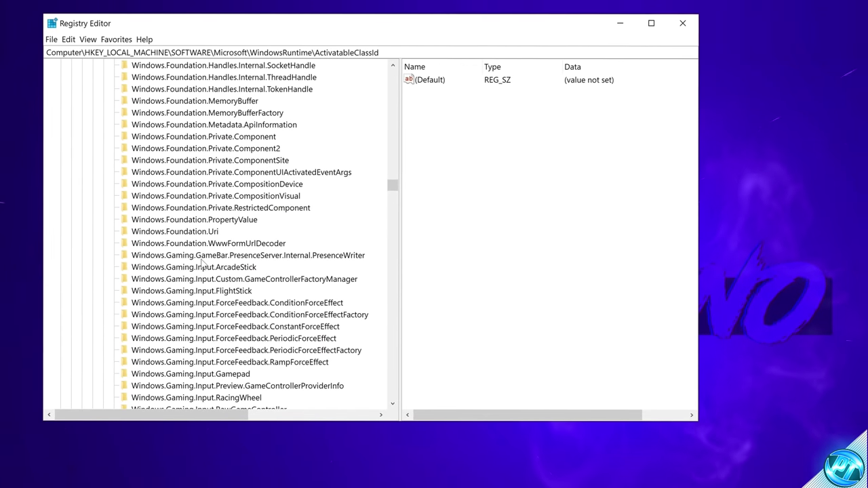
left_click(166, 257)
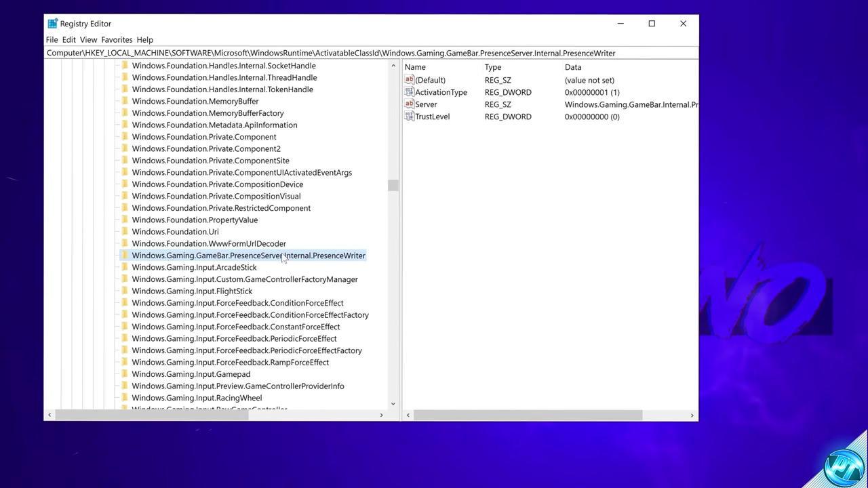
left_click(439, 92)
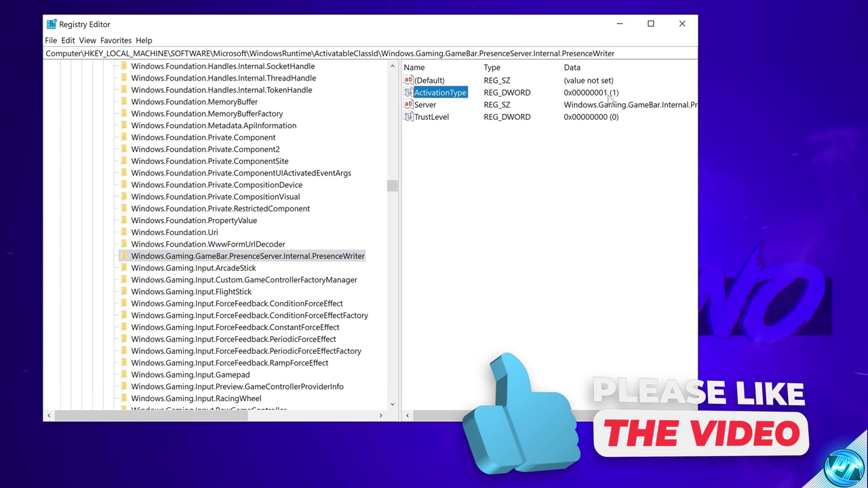
double_click(441, 92)
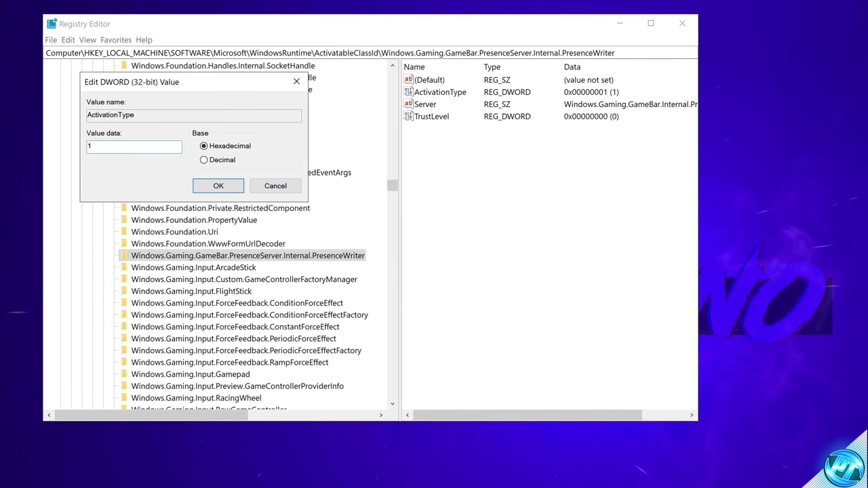
left_click(225, 191)
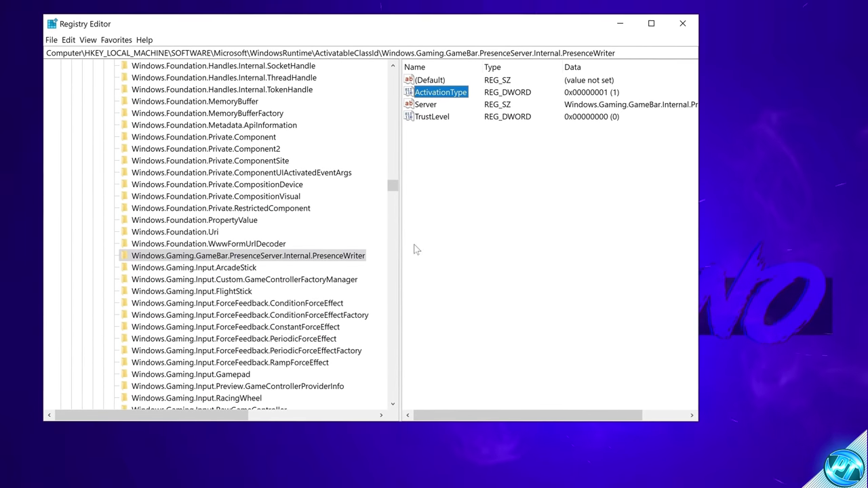
Add your user account to the PresenceWriter key's permissions, verifying the name with Check Names.
right_click(253, 258)
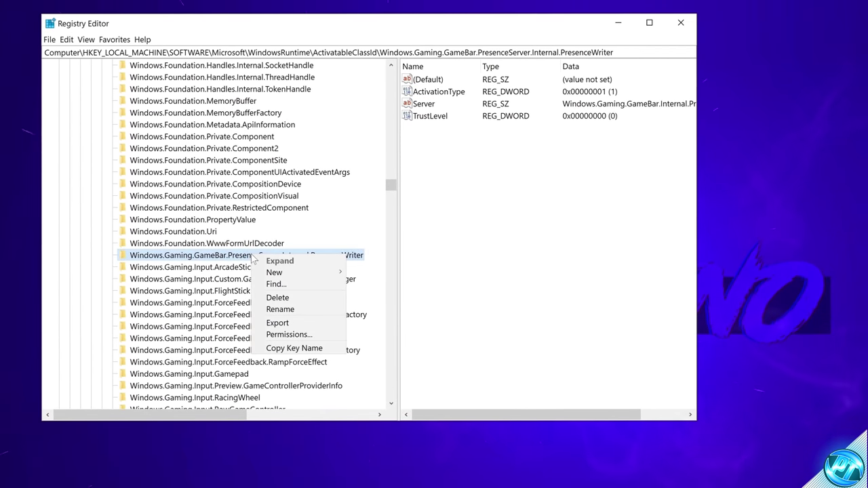
left_click(283, 334)
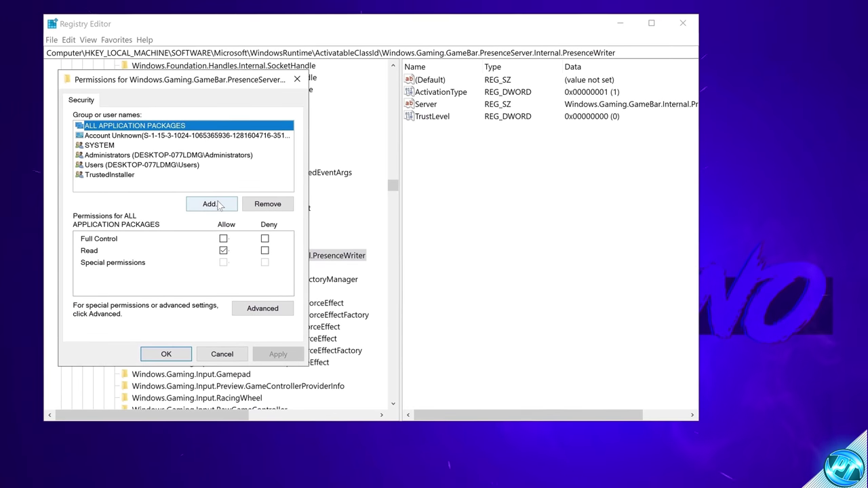
left_click(210, 204)
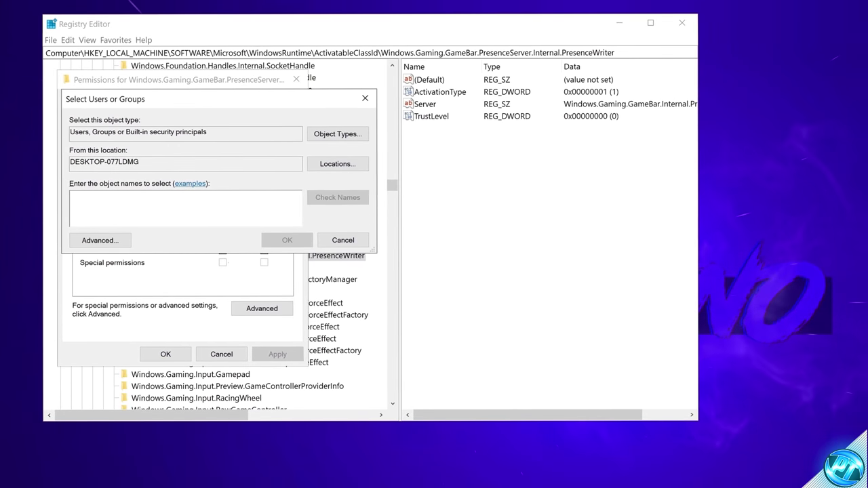
key("ctrl+v")
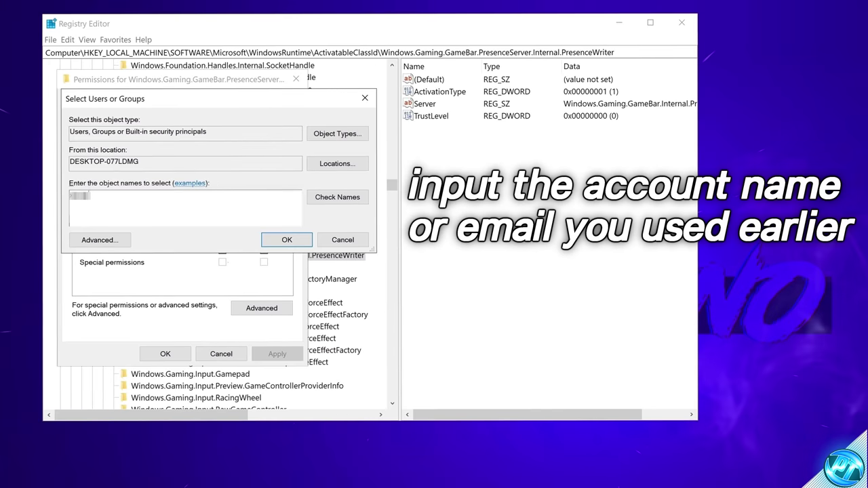
type("xxxx")
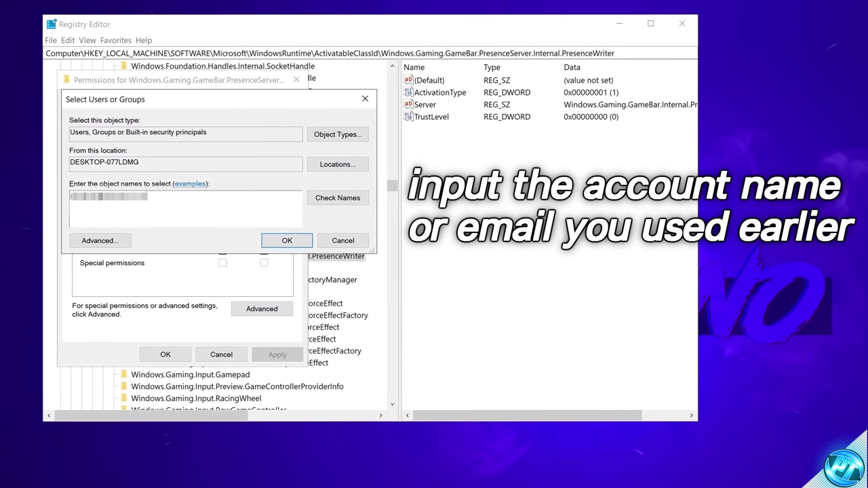
left_click(335, 197)
left_click(288, 240)
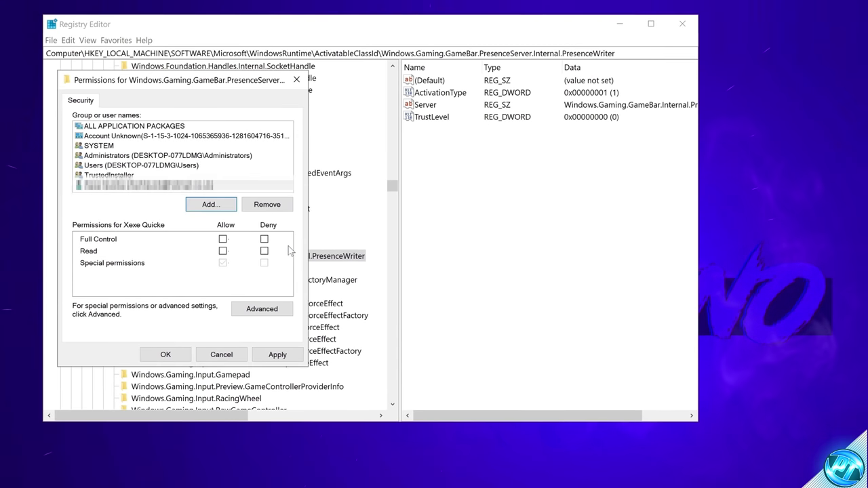
Allow Full Control for the added account, apply, and dismiss the Access denied error.
left_click(224, 239)
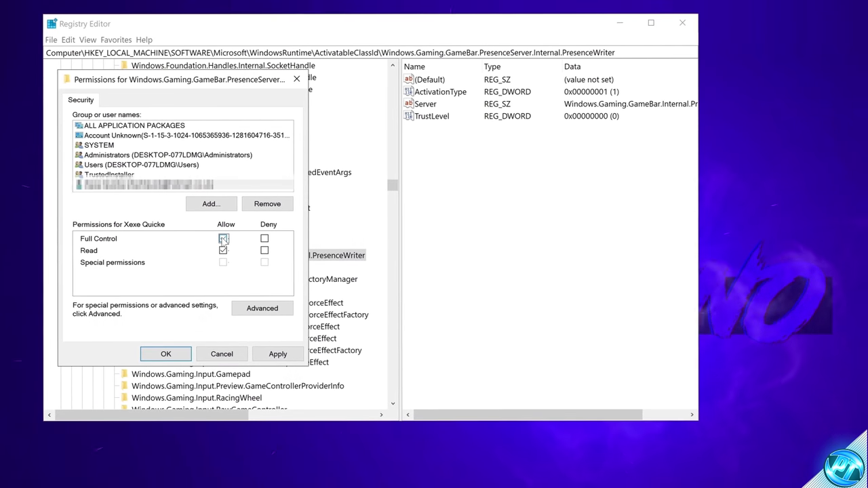
left_click(278, 354)
key("Return")
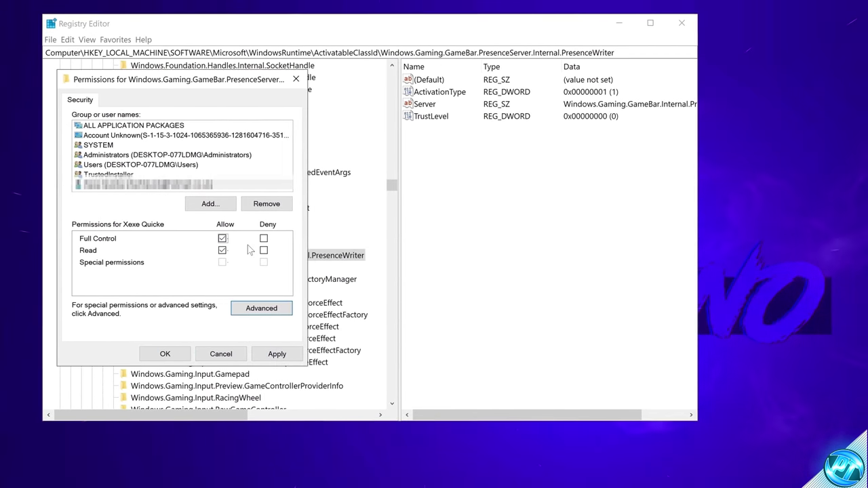
Set your account as owner of the PresenceWriter key in Advanced security, then apply and close permissions.
left_click(261, 308)
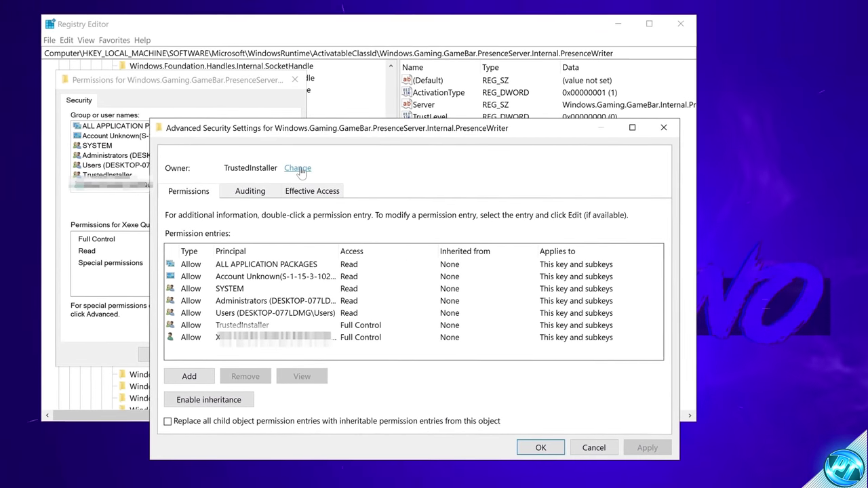
left_click(299, 169)
type("x")
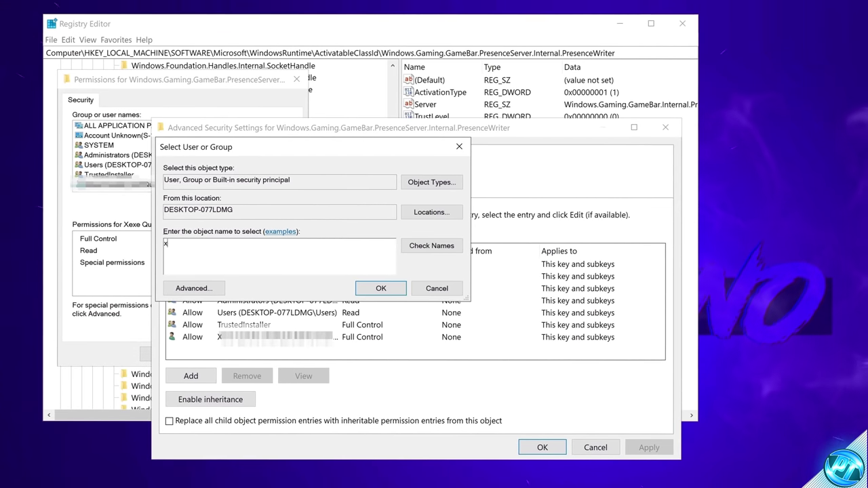
type("e")
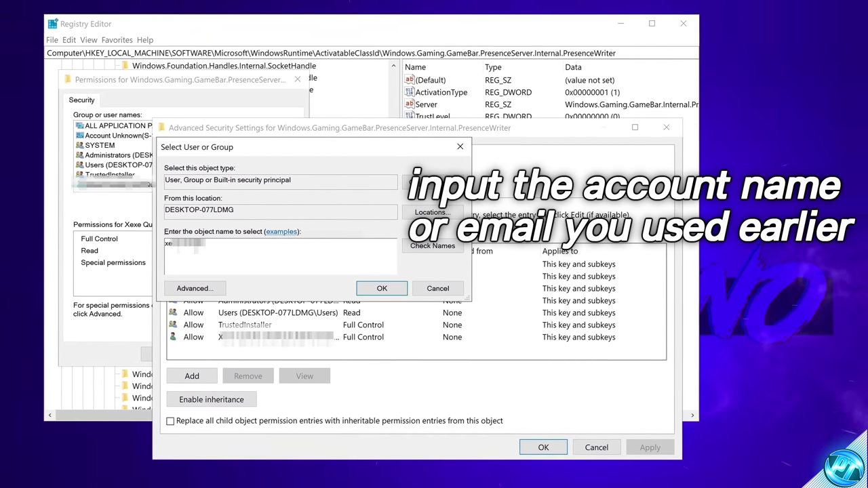
left_click(432, 245)
left_click(382, 288)
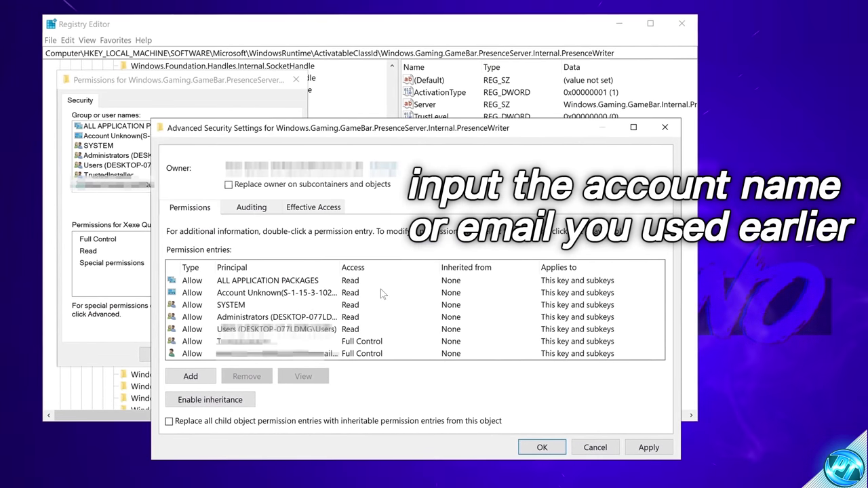
left_click(540, 448)
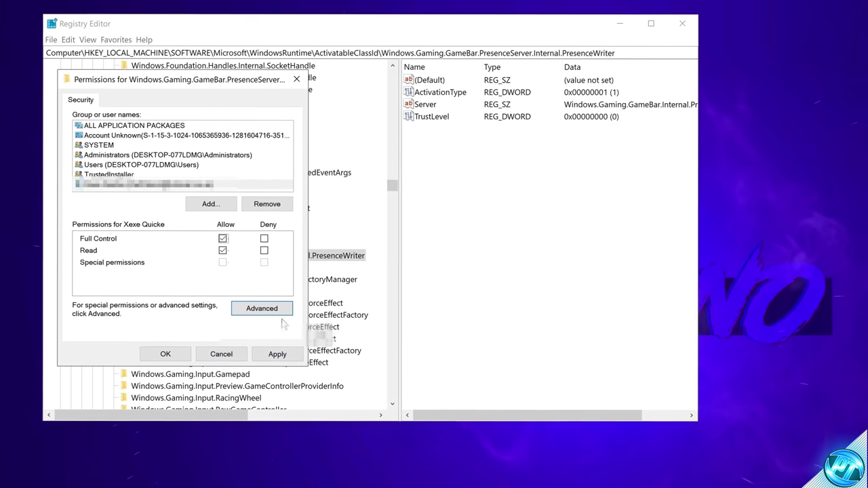
left_click(284, 354)
left_click(180, 354)
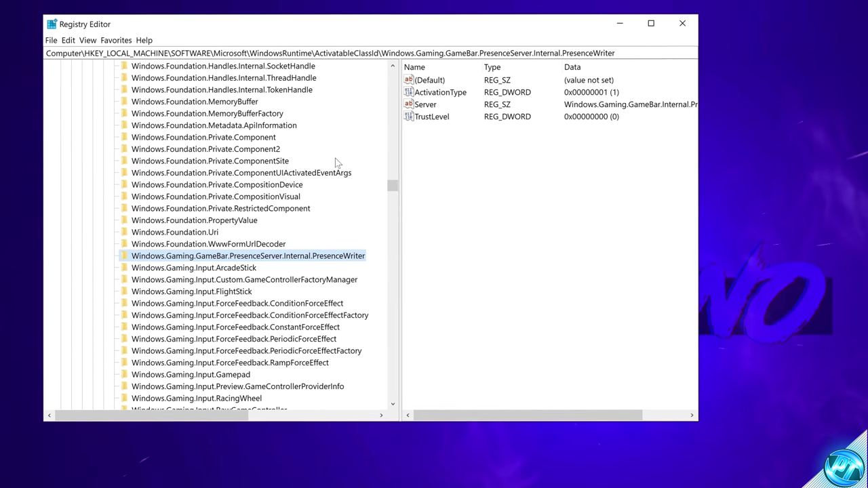
Edit ActivationType and set its value data to 0.
double_click(441, 93)
type("0")
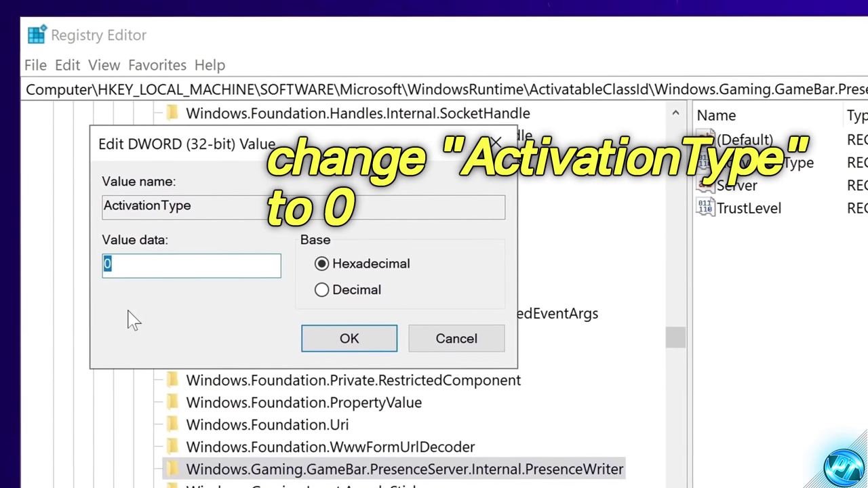
left_click(368, 348)
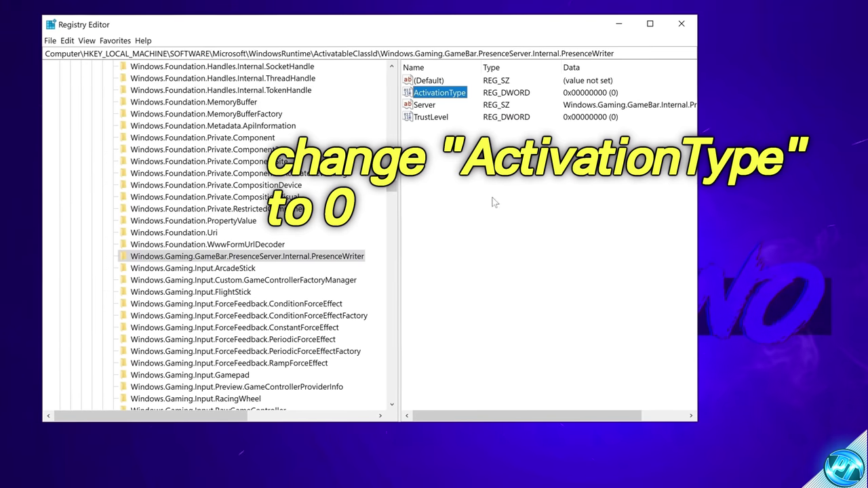